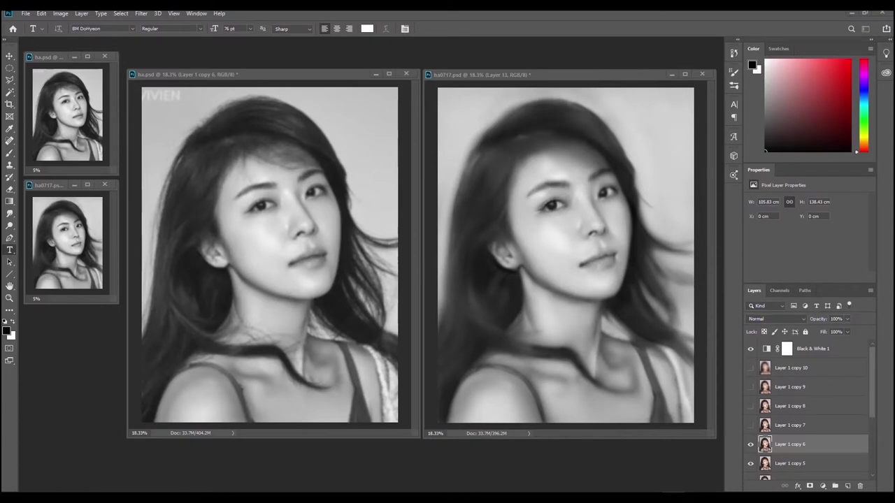
- Hide the "Layer 1 copy 6" layer in ha.psd to reveal the sharper reference portrait
scroll(811, 419, "down", 1)
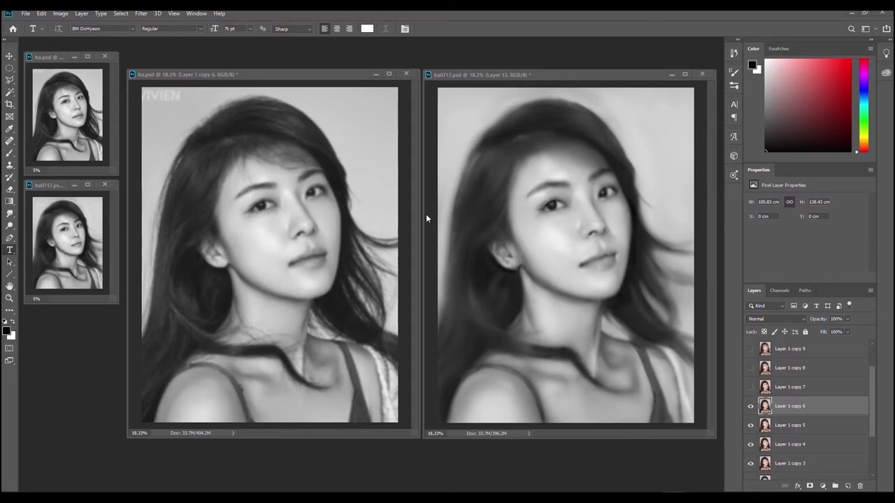
left_click(300, 76)
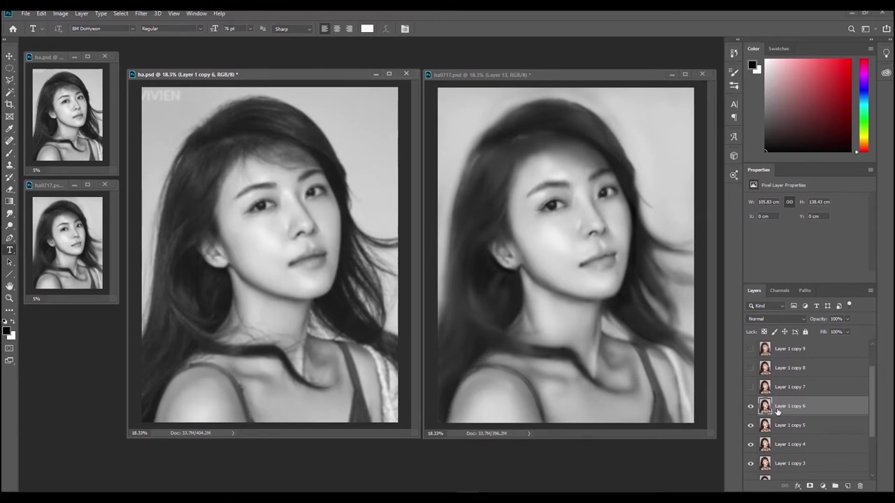
left_click(751, 406)
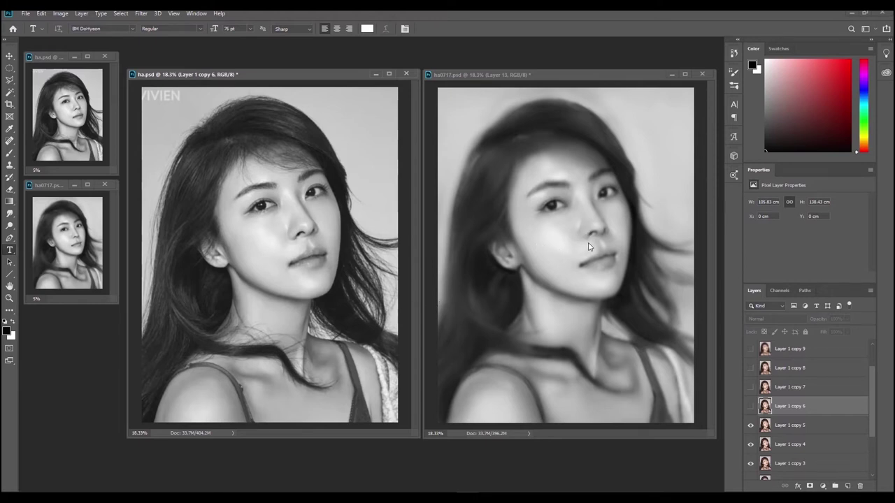
- Lasso the nose in ha0717.psd, feather the selection by 30 pixels and copy it to a new layer
key("b")
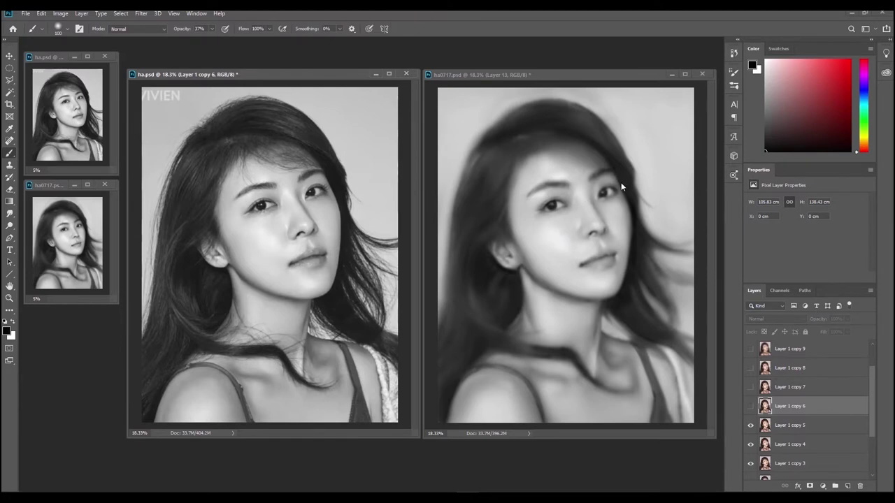
left_click(547, 76)
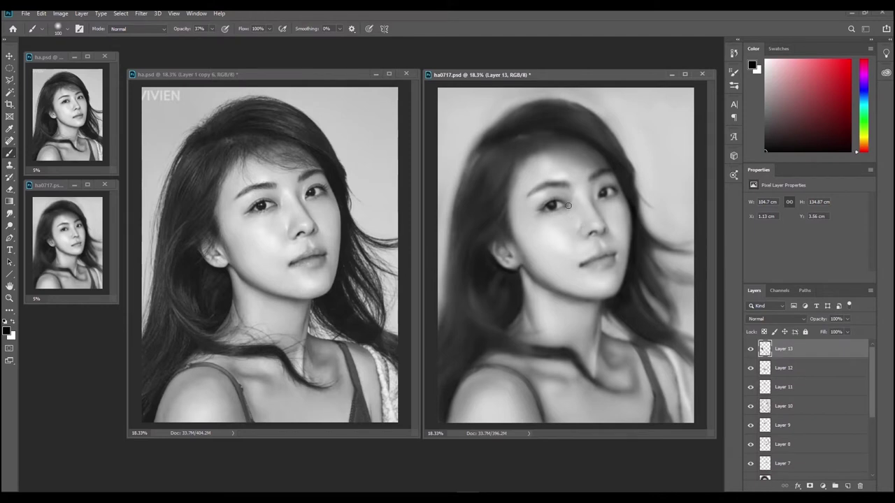
key("l")
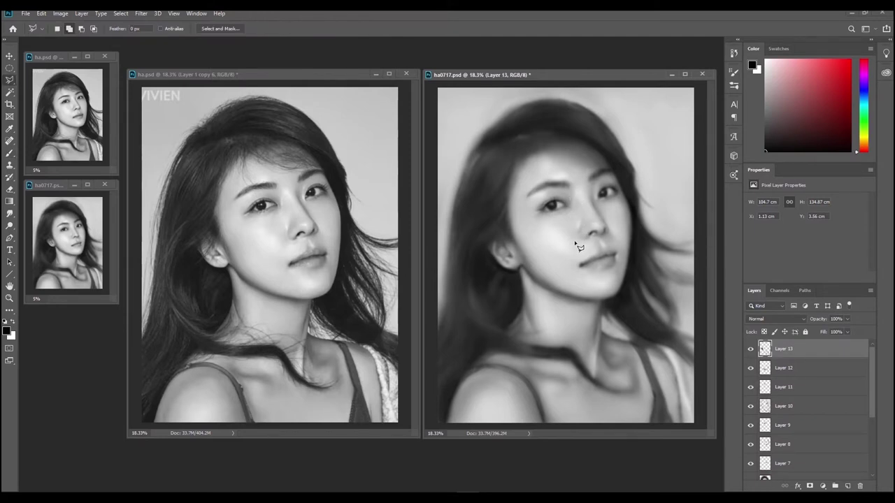
mouse_move(575, 238)
left_mouse_down()
mouse_move(602, 210)
mouse_move(615, 216)
mouse_move(616, 232)
mouse_move(582, 245)
left_mouse_up()
key("shift+F6")
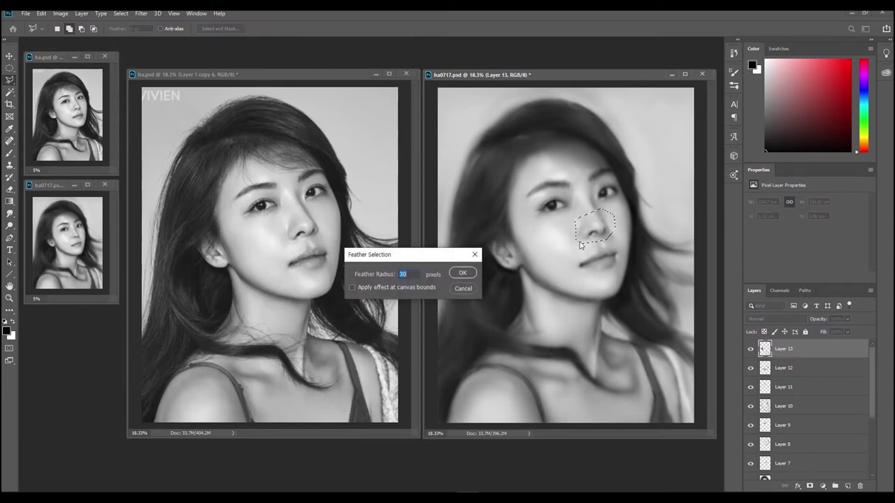
key("Return")
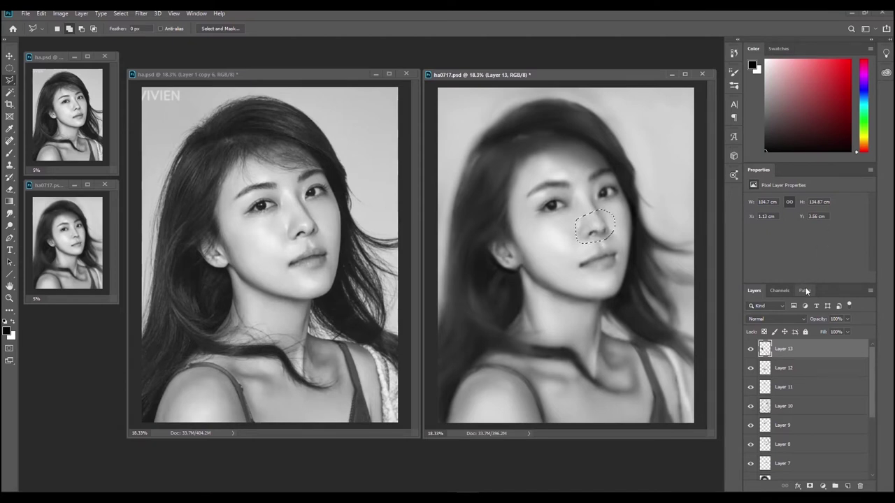
key("ctrl+j")
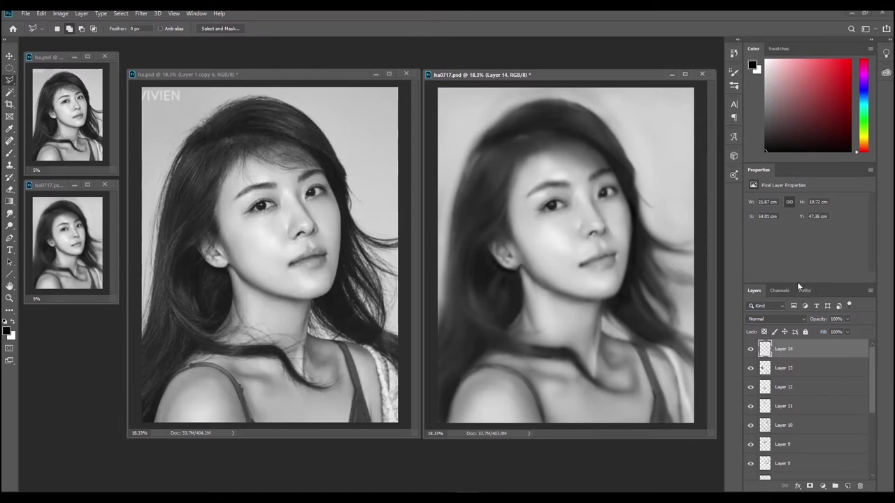
key("ctrl+t")
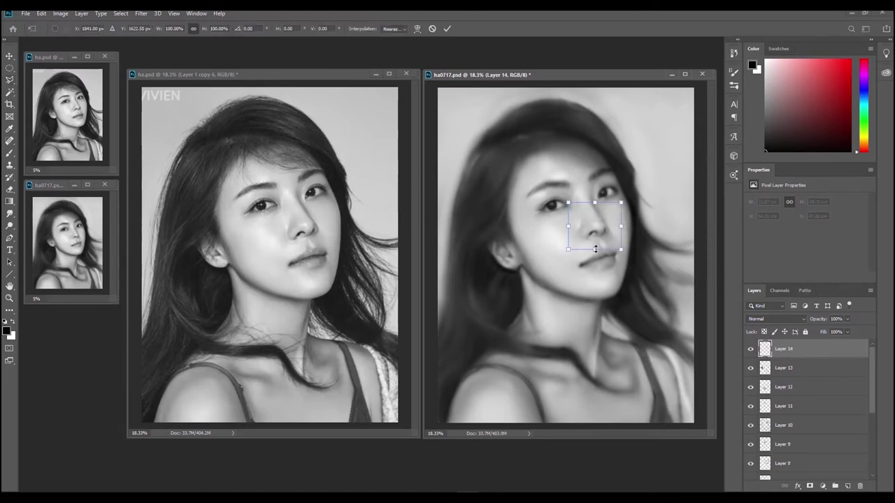
left_click_drag(594, 249, 593, 253)
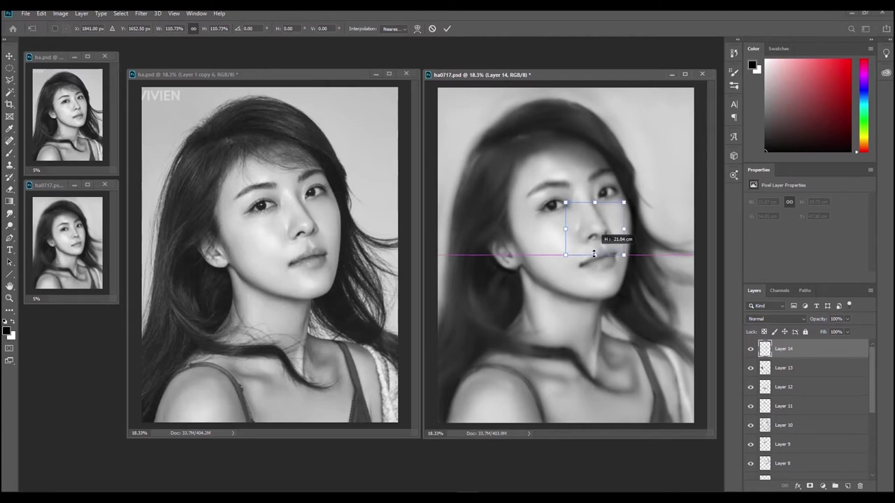
key("Return")
key("ctrl+t")
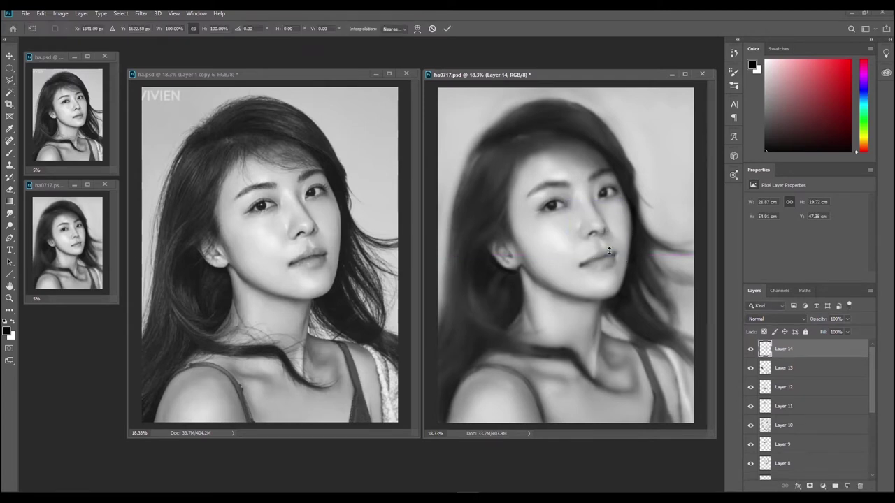
left_click_drag(569, 249, 564, 253)
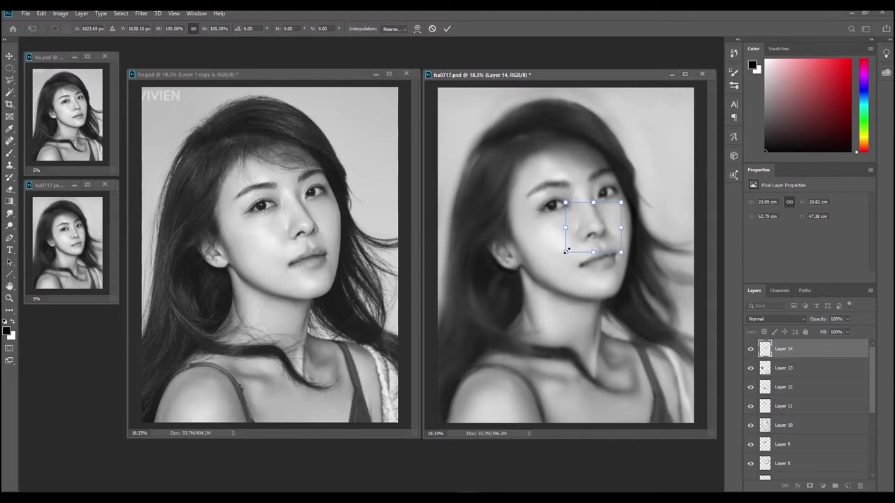
key("Right")
left_click_drag(566, 228, 567, 231)
key("Return")
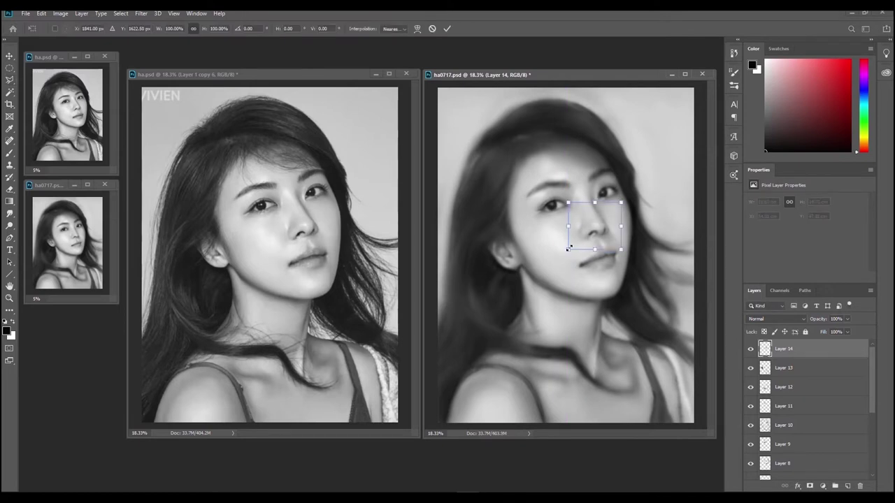
- Scale the copied nose up uniformly to about 105%, then stretch its width to about 109.66%
left_click_drag(568, 250, 565, 251)
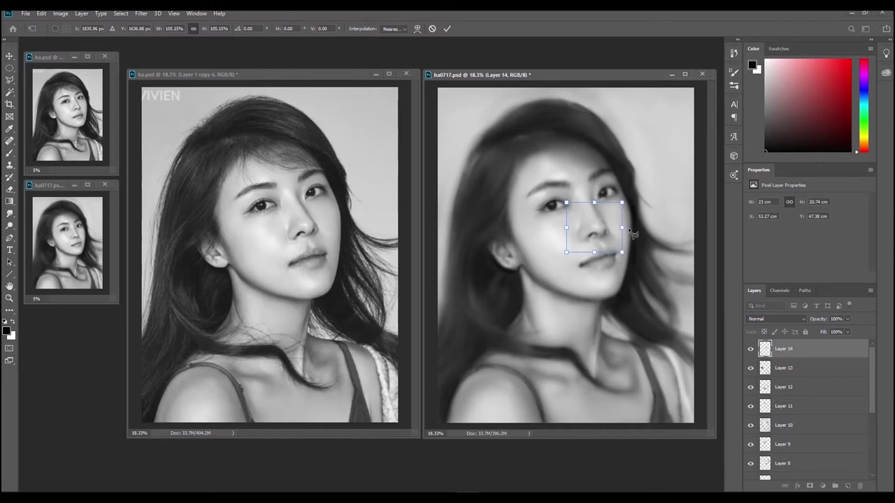
key("Return")
key("ctrl+t")
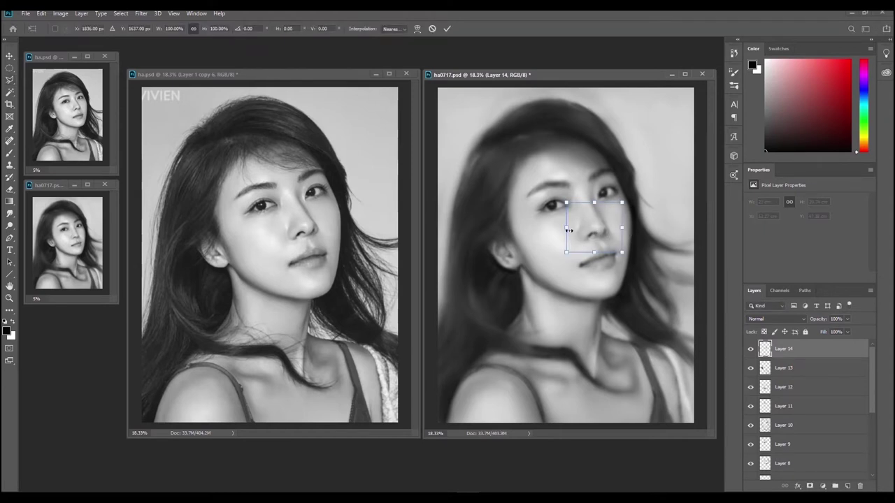
mouse_move(567, 229)
left_mouse_down()
mouse_move(543, 236)
mouse_move(561, 228)
left_mouse_up()
key("ctrl+z")
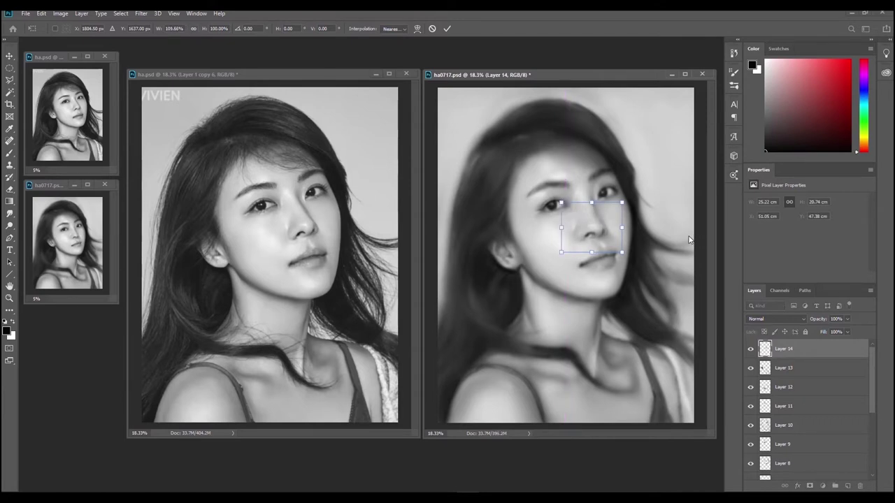
- Shift the widened nose slightly to the right and rotate it about -3.2° to match the reference
key("Left")
key("Down")
key("Right")
key("Right")
key("Right")
key("Right")
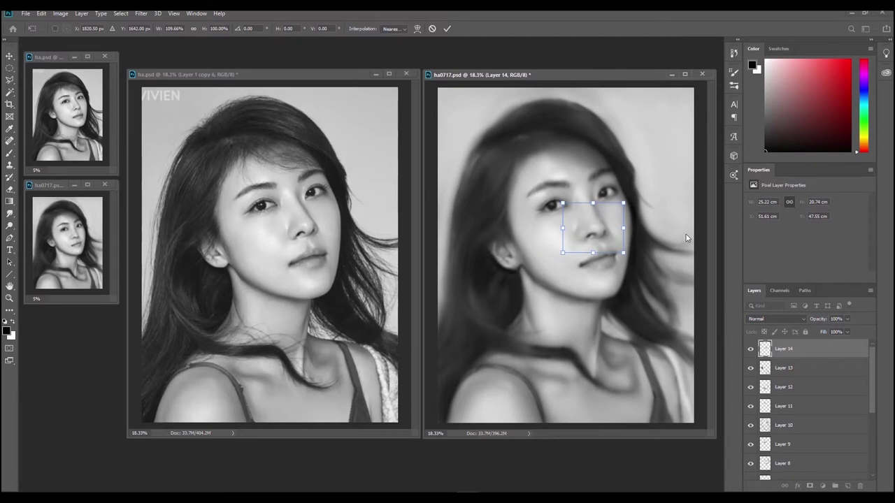
key("Right")
key("Up")
left_click_drag(631, 266, 631, 265)
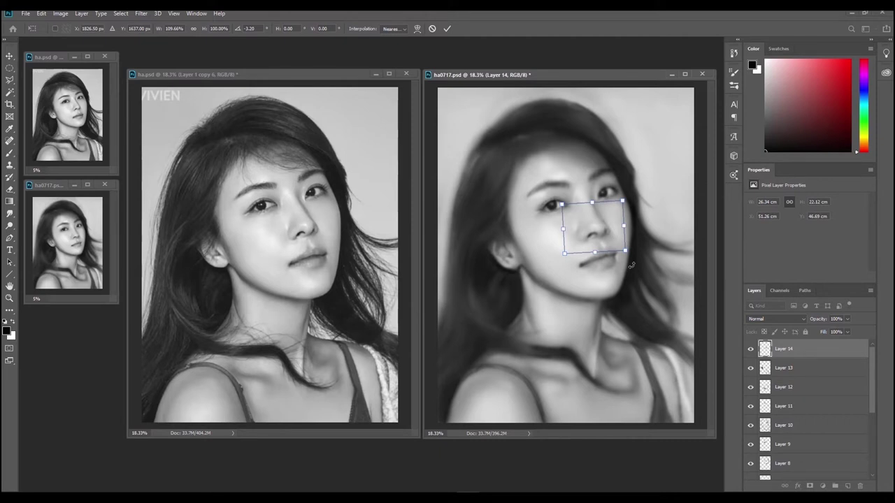
key("Return")
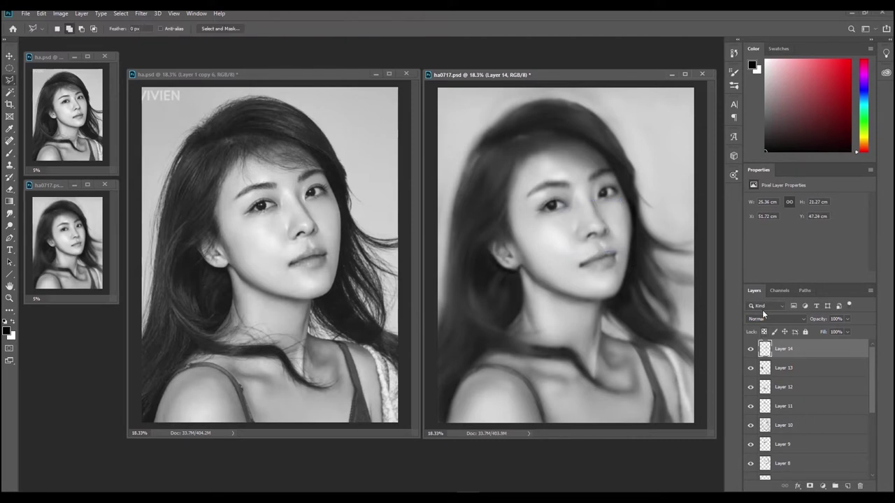
- Compare the face with and without the nose layer, then nudge the nose slightly further right
left_click(750, 350)
left_click(750, 350)
key("ctrl+t")
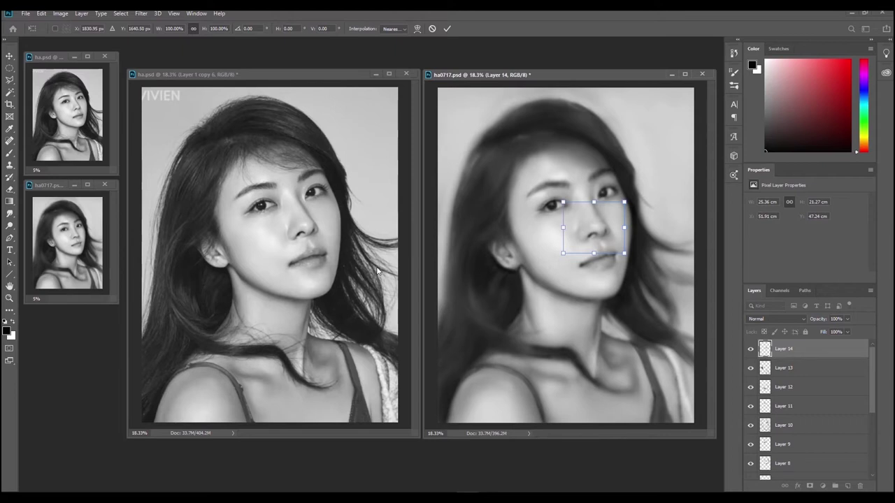
key("Right")
key("Return")
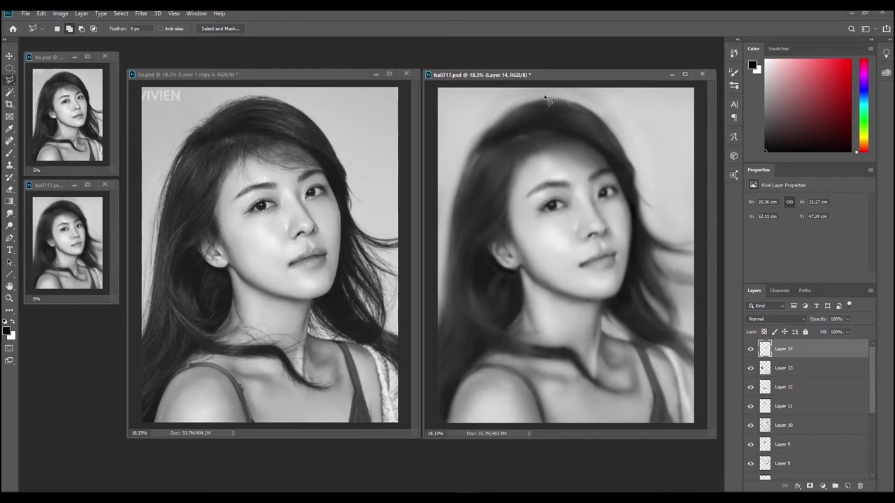
- Activate the Brush tool and enlarge the eye area in both ha.psd and ha0717.psd
key("b")
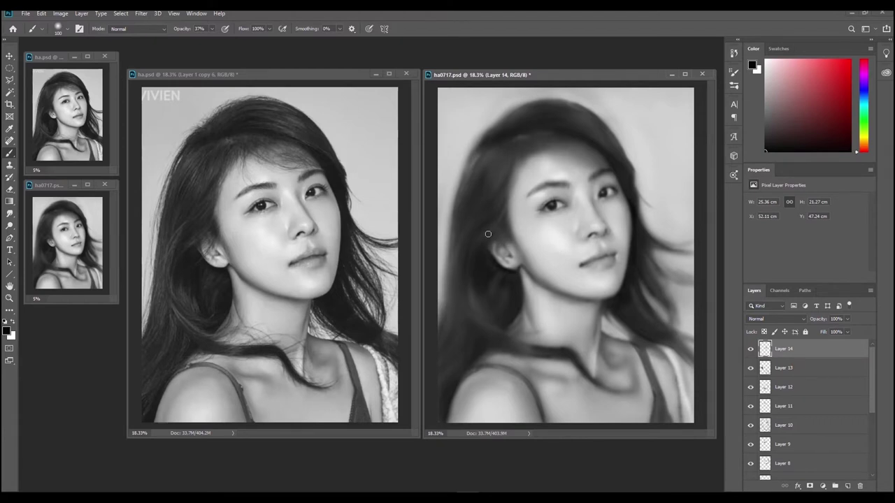
left_click(272, 74)
scroll(272, 217, "up", 5)
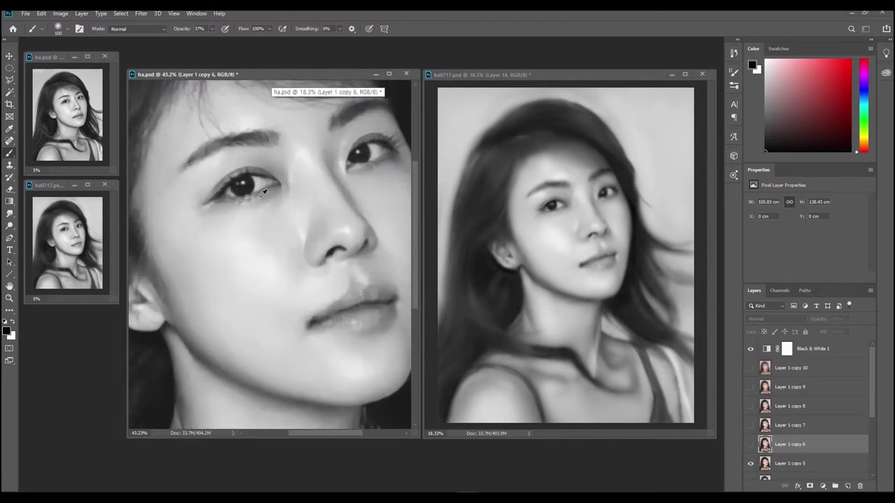
left_click_drag(263, 193, 287, 232)
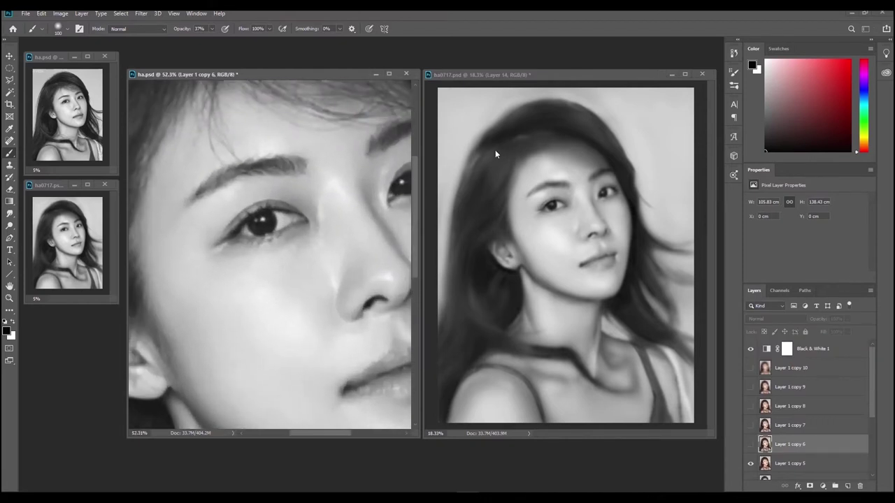
left_click(561, 191)
scroll(562, 190, "up", 6)
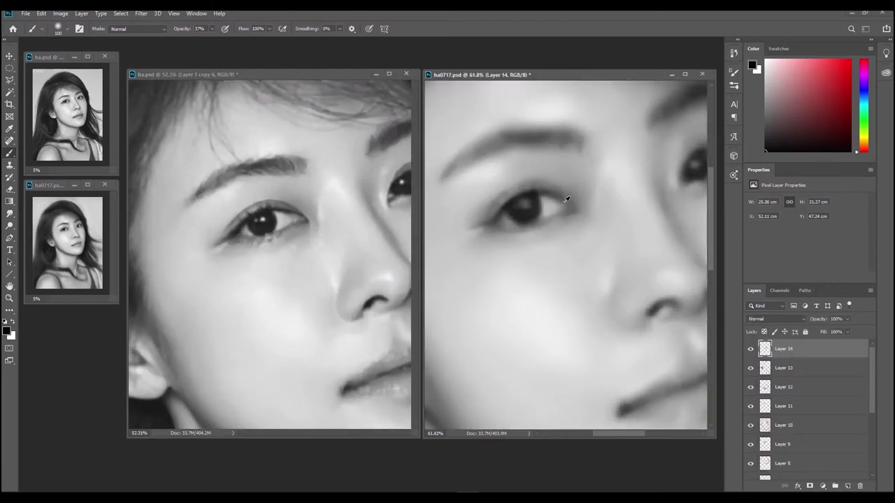
scroll(572, 225, "down", 2)
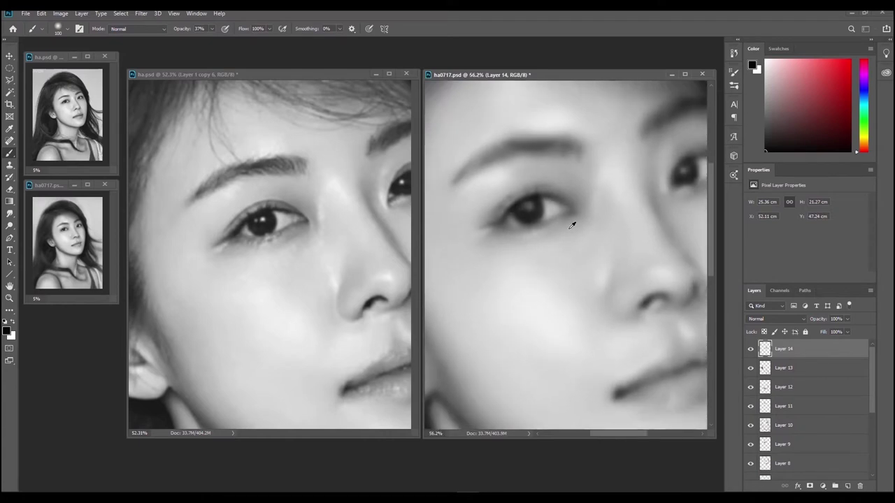
- Set both documents' zoom to 53% and frame the same eye and nose area in each
left_click(139, 433)
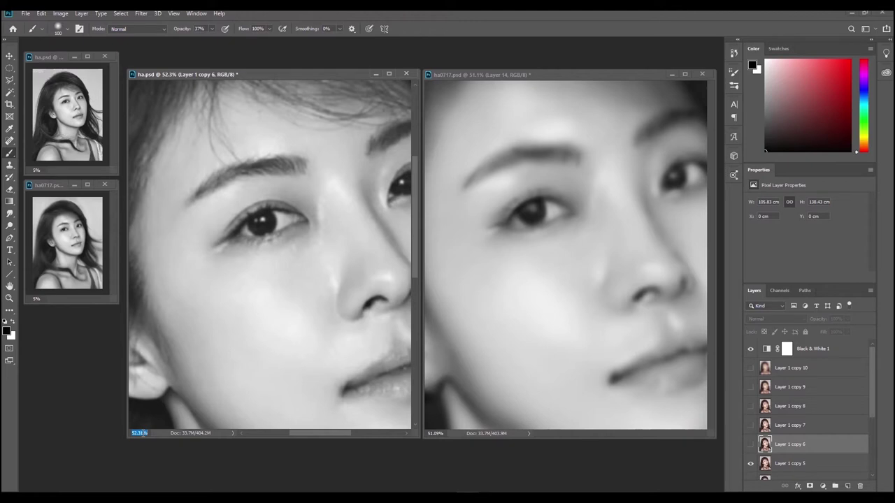
type("53")
key("Return")
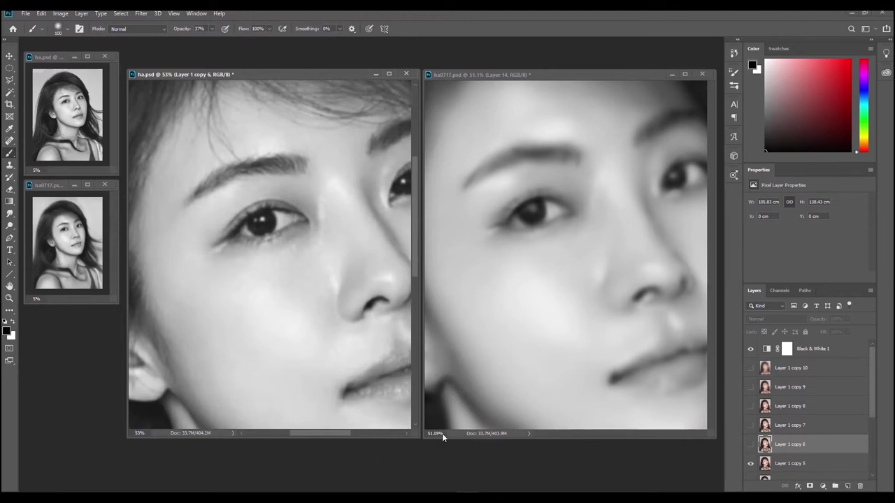
left_click(436, 433)
type("53")
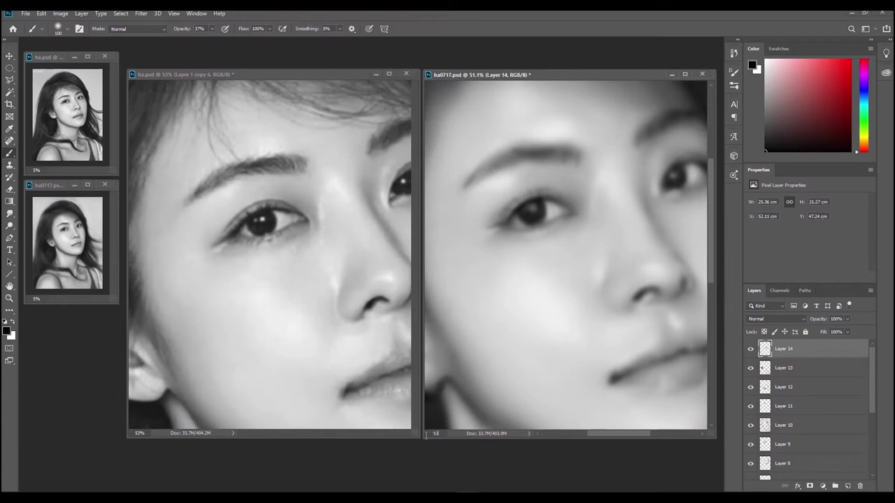
key("Return")
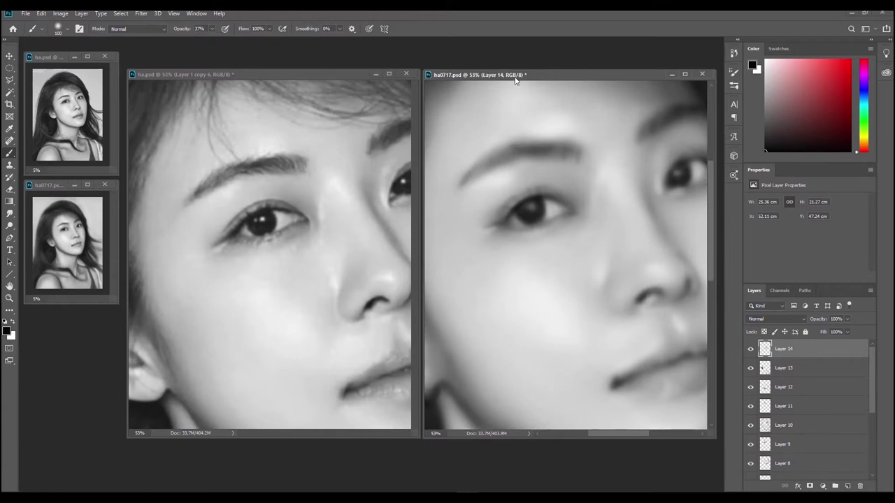
left_click_drag(516, 77, 516, 77)
left_click_drag(553, 244, 551, 243)
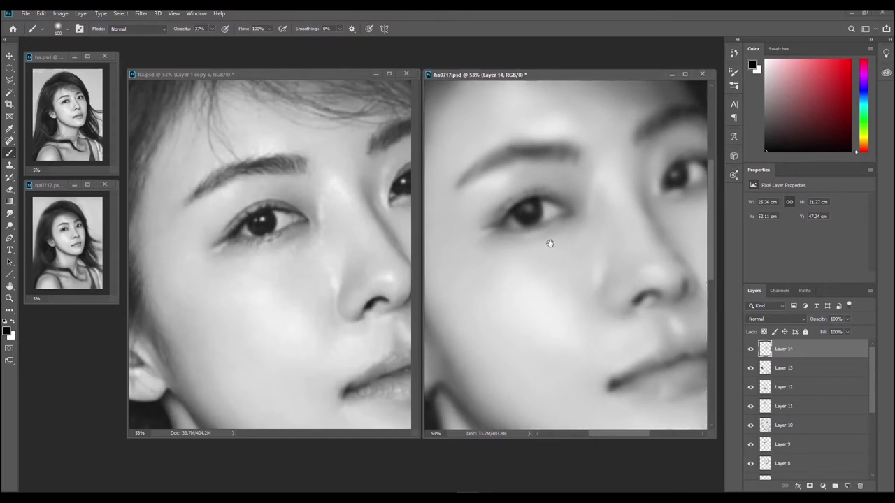
left_click(286, 76)
left_click_drag(313, 187, 288, 185)
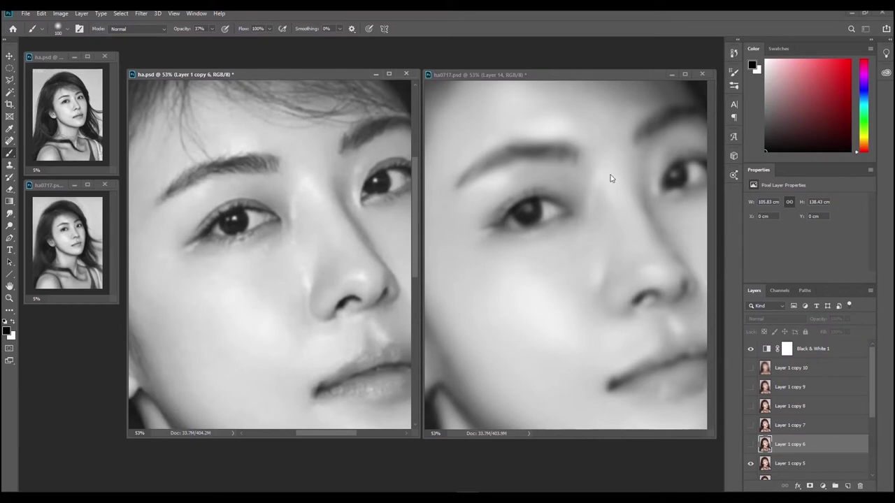
left_click(581, 75)
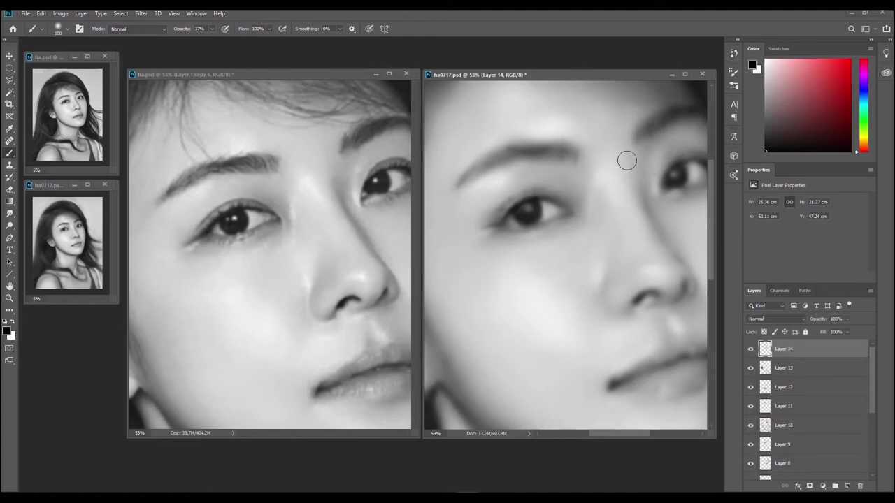
- Reduce the brush size to 15 px and open the brush presets beside the brush settings
key("bracketleft")
key("bracketleft")
key("bracketleft")
key("bracketleft")
key("bracketleft")
key("bracketleft")
key("bracketleft")
key("bracketleft")
key("bracketleft")
key("bracketleft")
key("bracketleft")
key("bracketleft")
key("F5")
left_click(615, 68)
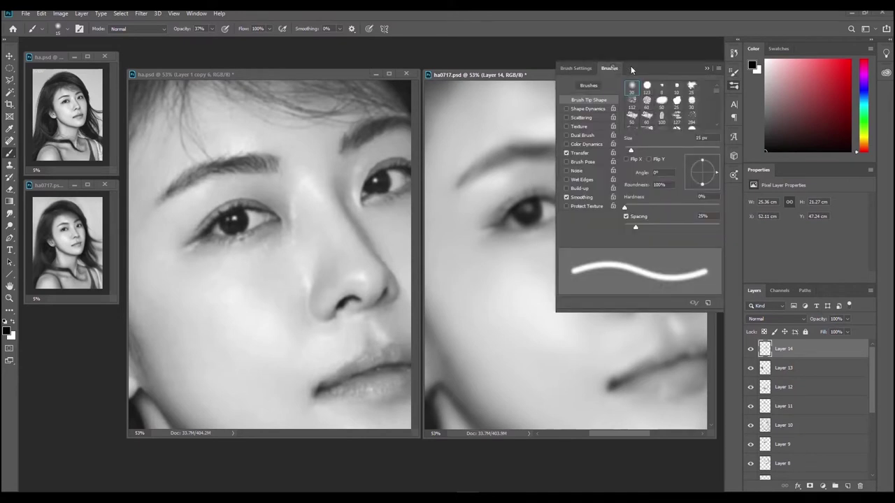
- Look over the brush presets and the brush tip settings, and put them away
scroll(719, 144, "up", 2)
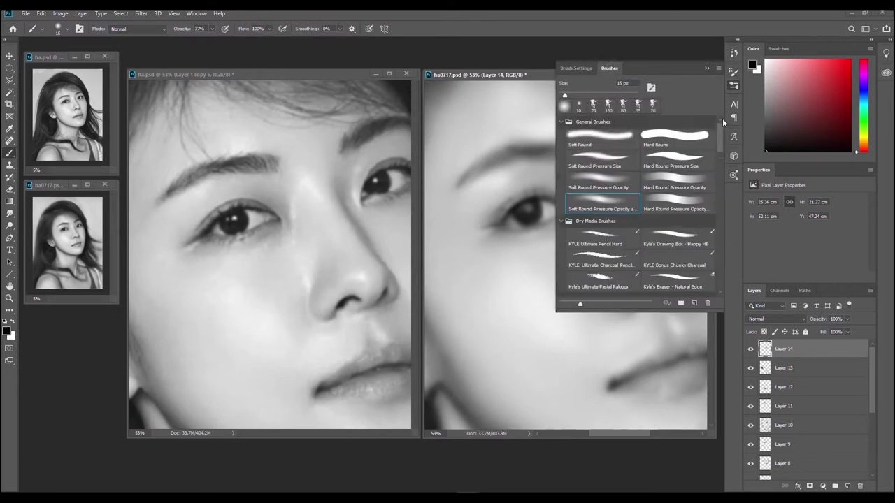
left_click(707, 68)
key("F5")
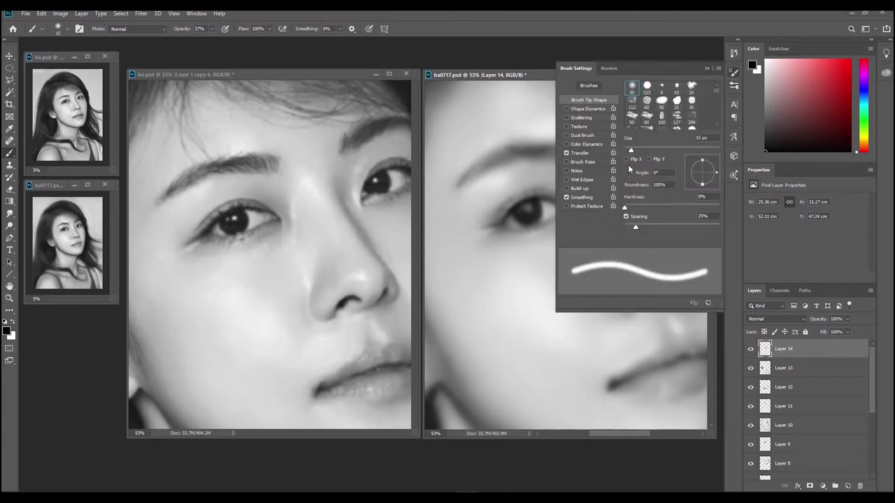
key("F5")
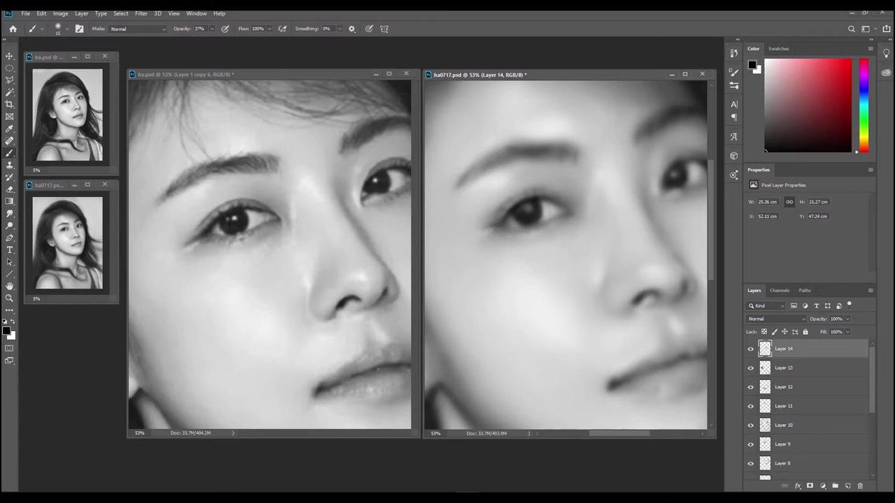
left_click(488, 229)
key("ctrl+z")
key("ctrl+z")
- Darken the outer corner and upper lash line of the eye in ha0717.psd in black, adjusting the soft brush size
key("bracketright")
key("bracketright")
key("bracketright")
left_click(483, 232)
key("bracketleft")
key("bracketleft")
key("bracketleft")
key("bracketright")
key("bracketright")
key("bracketright")
key("bracketright")
mouse_move(505, 217)
left_mouse_down()
mouse_move(541, 192)
mouse_move(528, 200)
mouse_move(546, 196)
mouse_move(528, 201)
mouse_move(551, 202)
left_mouse_up()
- Paint the upper eyelid crease and fine lash detail above the iris with small black strokes, varying the brush size
key("bracketleft")
left_click_drag(534, 191, 533, 200)
key("bracketleft")
key("bracketright")
key("bracketright")
key("bracketleft")
key("bracketleft")
key("bracketright")
key("bracketright")
key("bracketleft")
key("bracketleft")
key("bracketright")
key("bracketright")
left_click(520, 194)
key("bracketleft")
key("bracketleft")
key("bracketright")
- Add a white catchlight to the eye's pupil and swap back to the other painting color
key("x")
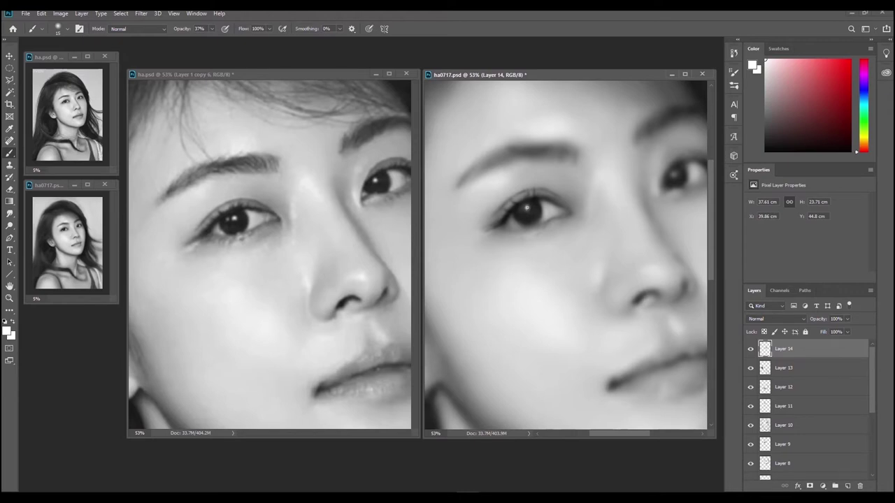
left_click(527, 207)
key("x")
key("bracketright")
key("bracketleft")
key("bracketright")
key("bracketleft")
key("bracketright")
key("bracketleft")
- Sample the white of the eye, choose a lighter grey, and brighten the eye white and the skin below the inner corner
left_click(543, 209, "alt")
left_click(763, 78)
left_click_drag(764, 78, 765, 65)
key("bracketright")
key("bracketleft")
key("bracketright")
key("bracketleft")
key("bracketleft")
key("bracketright")
key("bracketright")
key("bracketright")
key("bracketleft")
key("bracketleft")
key("bracketleft")
key("bracketleft")
left_click_drag(567, 240, 578, 242)
- Refine the eye's inner corner with a tone sampled there, adjusting the brush size
key("bracketright")
key("ctrl")
left_click(566, 208, "alt")
key("bracketright")
key("bracketright")
key("bracketleft")
key("bracketright")
key("bracketleft")
key("bracketright")
key("bracketleft")
- Refine the iris, eye white, lower lid and outer corner with tones sampled from those areas
key("alt")
left_click(523, 215, "alt")
key("bracketleft")
key("bracketright")
key("bracketleft")
key("alt")
left_click(549, 203, "alt")
left_click(542, 227, "alt")
key("bracketright")
mouse_move(496, 221)
left_mouse_down()
mouse_move(481, 228)
mouse_move(499, 220)
left_mouse_up()
key("alt")
left_click(508, 214, "alt")
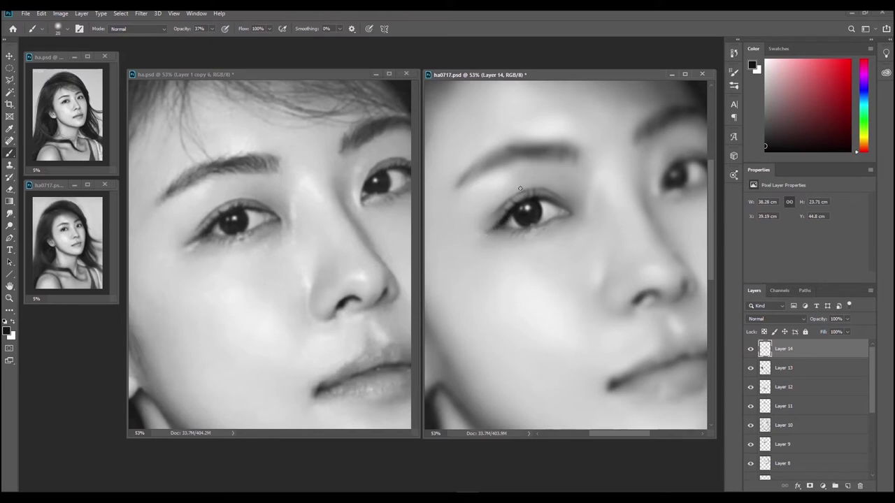
- Blend the upper eyelid and lash line with tones sampled around the lid, the outer corner and the eye white
key("alt")
left_click(545, 203, "alt")
left_click(502, 224, "alt")
left_click(548, 193, "alt")
left_click(553, 198, "alt")
left_click(548, 196, "alt")
left_click(544, 202, "alt")
left_click(541, 193, "alt")
key("bracketleft")
key("bracketright")
key("bracketright")
key("bracketleft")
key("bracketleft")
key("bracketright")
- Try to shade the skin below the eye with a 70 px brush in a grey sampled beside the inner corner
key("alt")
left_click(571, 201, "alt")
key("bracketright")
key("bracketright")
key("bracketright")
mouse_move(547, 227)
left_mouse_down()
mouse_move(478, 248)
mouse_move(506, 240)
mouse_move(499, 246)
left_mouse_up()
key("ctrl+z")
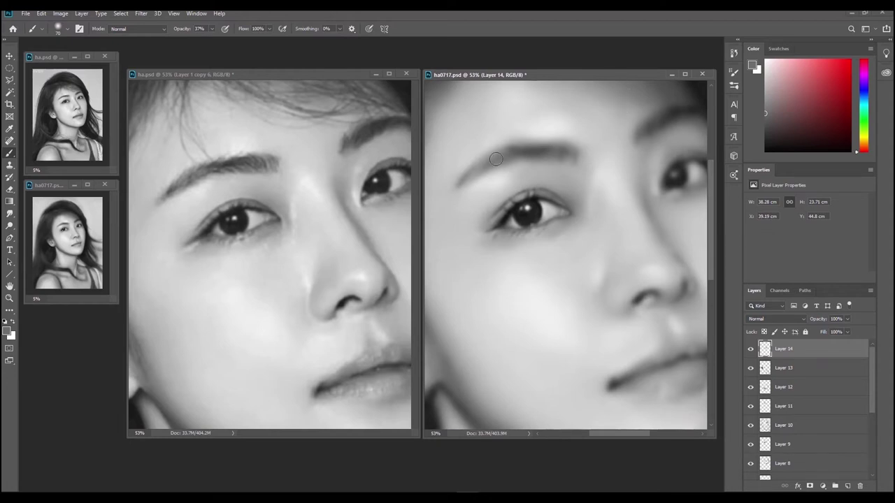
- Outline the whole detailed eye, including its lids and lashes, with a polygonal lasso selection
key("l")
left_click(469, 248)
left_click(456, 221)
left_click(501, 183)
left_click(554, 178)
left_click(586, 208)
left_click(587, 228)
left_click(518, 256)
left_click(468, 248)
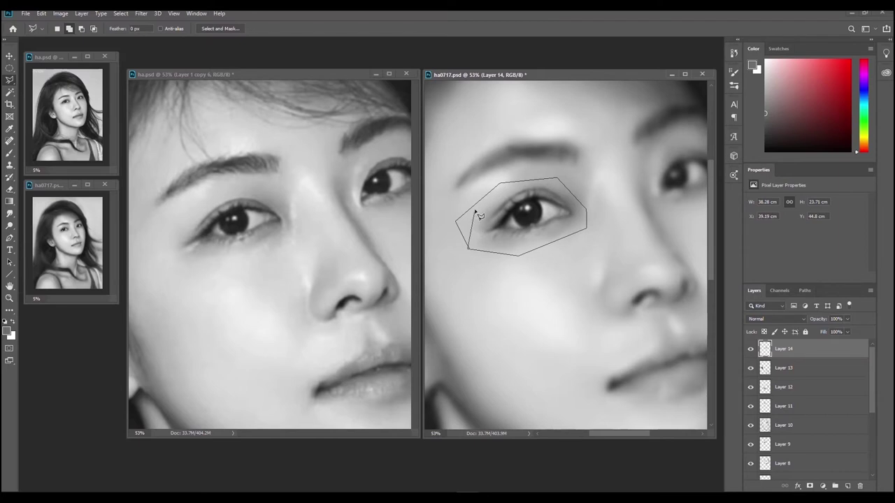
left_click(469, 250)
- Feather the eye selection and copy it onto a new layer
key("shift+F6")
key("Return")
key("ctrl+j")
- Warp the copied eye by pulling its upper lid area slightly downward, and compare the face with and without it
key("ctrl+t")
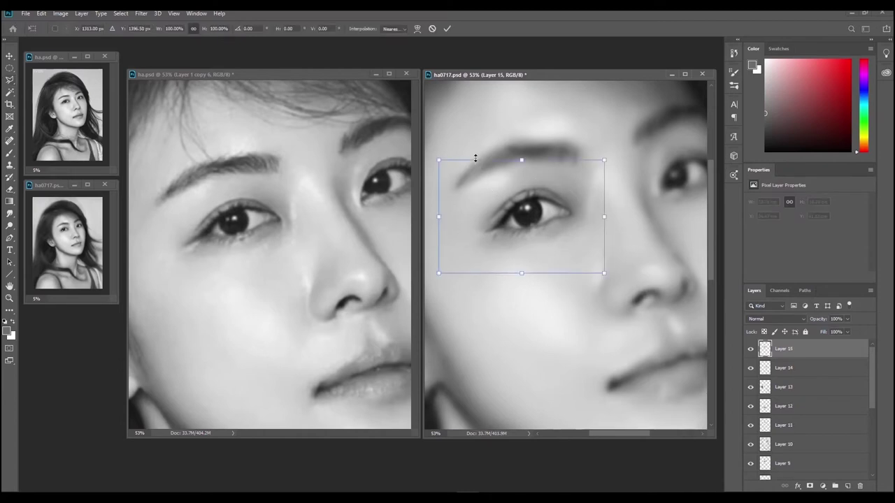
left_click(417, 29)
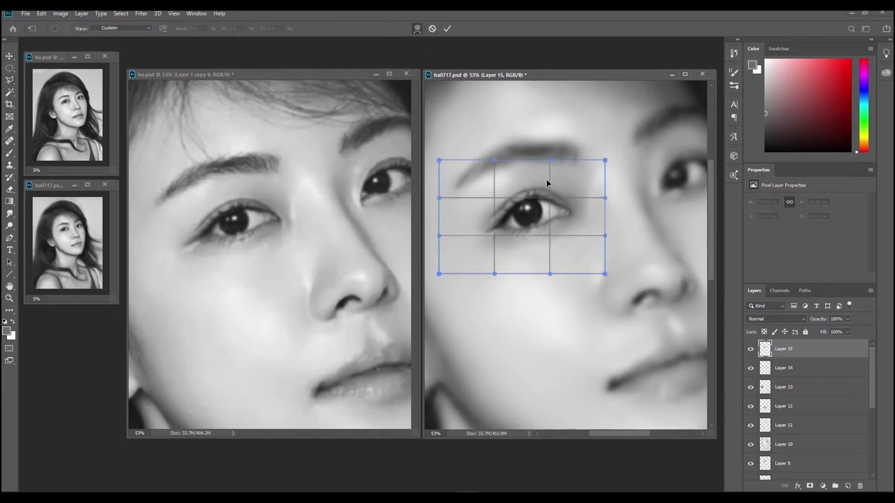
left_click_drag(551, 167, 545, 173)
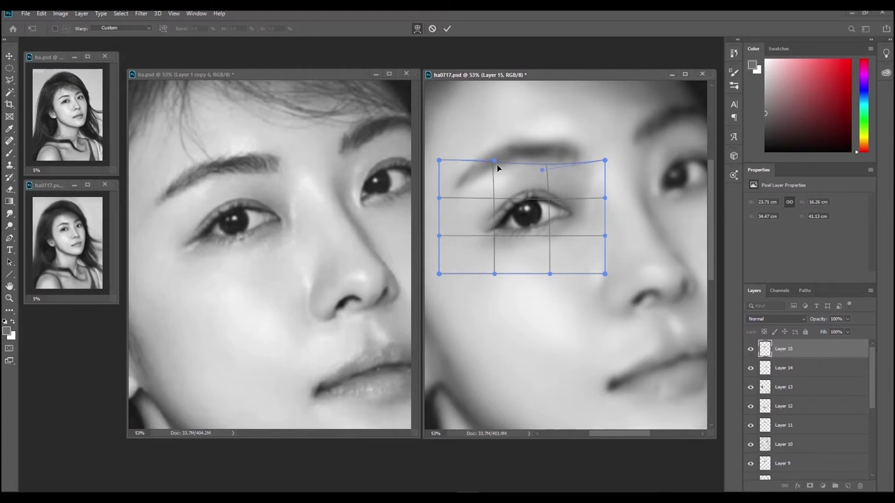
left_click_drag(494, 161, 492, 169)
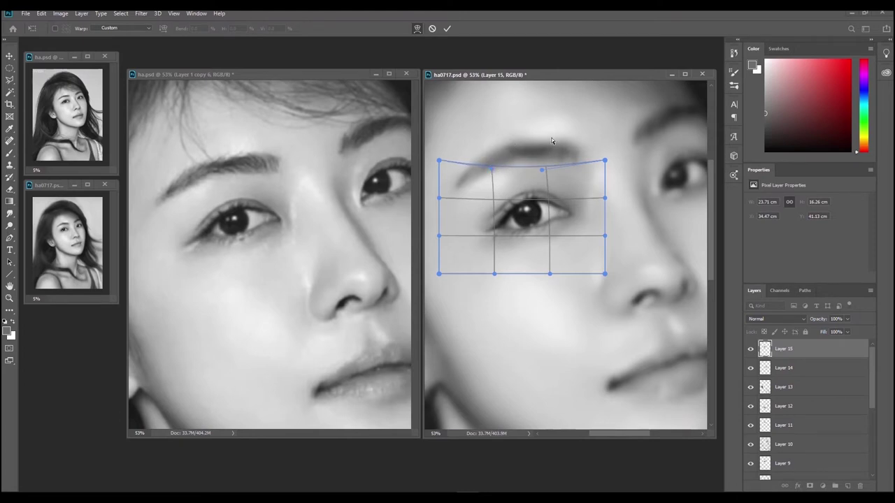
key("l")
left_click(751, 350)
left_click(752, 352)
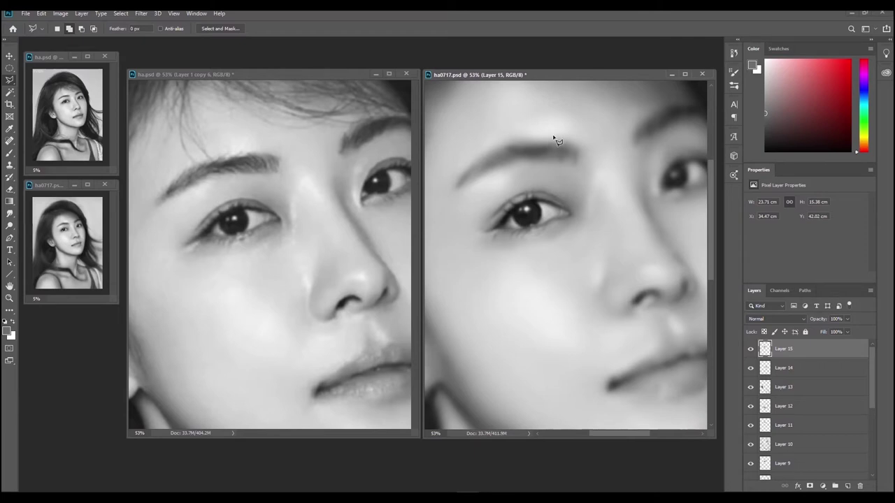
- Reduce the brush to 20 px and retouch the inner end of the eyebrow with a tone sampled at its upper edge
key("b")
key("bracketleft")
key("bracketleft")
key("bracketleft")
key("bracketleft")
key("bracketleft")
key("bracketleft")
key("bracketleft")
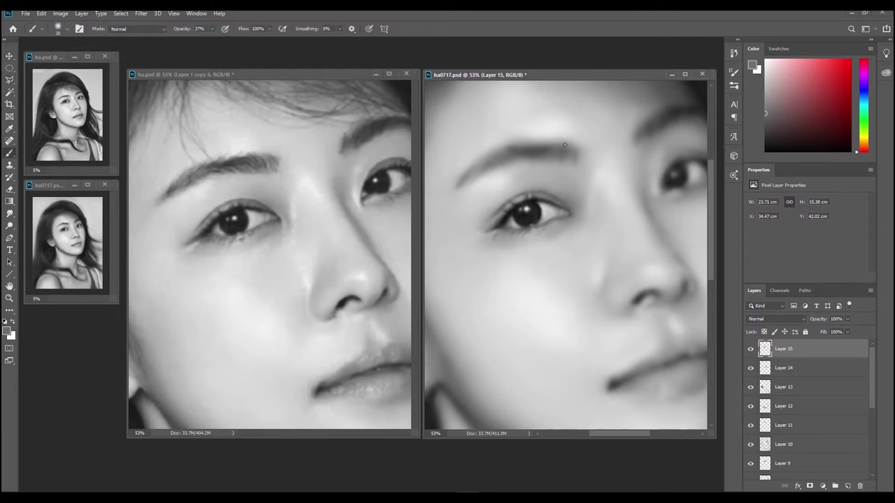
left_click(560, 140, "alt")
key("ctrl")
key("ctrl")
left_click(564, 147)
left_click(569, 160)
- Set the brush to 15 px and define the eyebrow's upper edge with sampled brow and light skin tones
key("bracketleft")
left_click(548, 156, "alt")
left_click(500, 142, "alt")
left_click(536, 130)
left_click(540, 132)
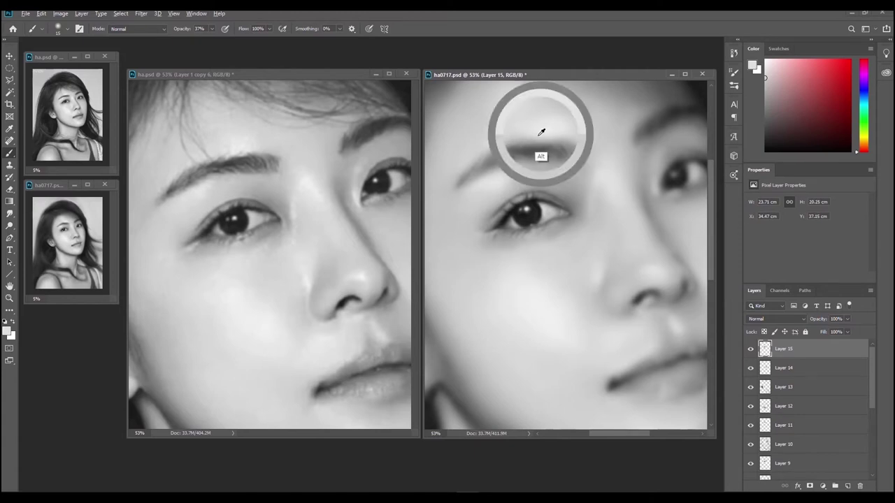
left_click(544, 135)
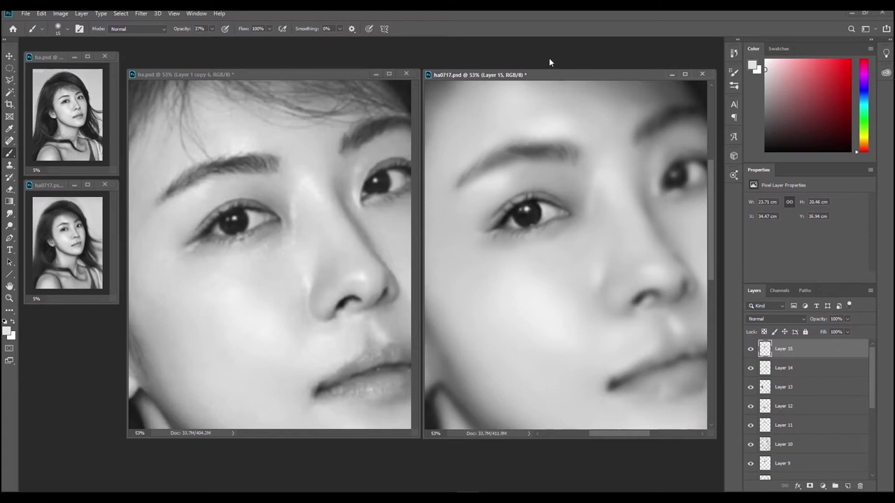
- Enlarge the brush to 25 px and paint into the middle of the eyebrow, then sample a light forehead tone beside it
key("x")
key("x")
key("bracketright")
key("bracketright")
mouse_move(525, 136)
left_mouse_down()
mouse_move(499, 140)
mouse_move(516, 139)
mouse_move(504, 147)
left_mouse_up()
mouse_move(505, 146)
left_mouse_down()
mouse_move(510, 132)
mouse_move(487, 149)
mouse_move(518, 139)
left_mouse_up()
key("alt")
left_click(574, 118, "alt")
key("bracketleft")
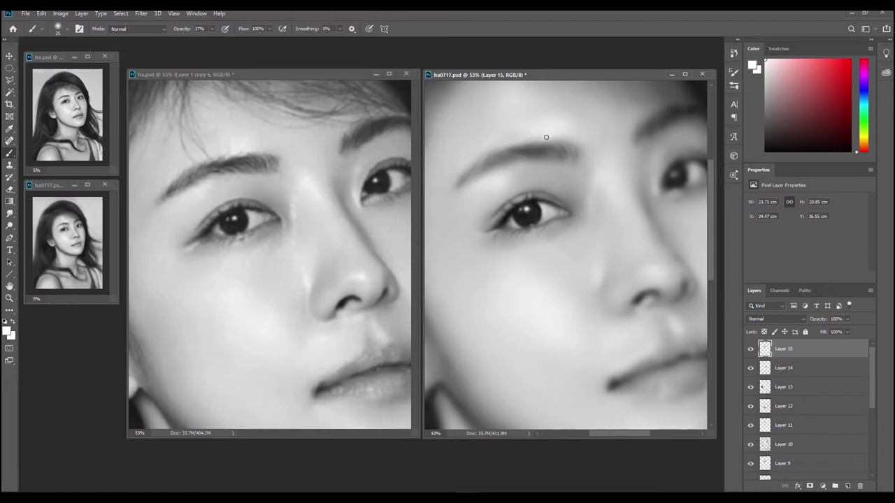
- Reduce the brush and paint short hair strokes in the inner half of the near eyebrow
key("ctrl")
key("ctrl")
key("ctrl")
key("ctrl")
key("ctrl")
key("bracketleft")
left_click_drag(548, 148, 555, 153)
- Test short dark hair strokes with a 10 px brush on the forehead above the eyebrow and undo them
key("bracketright")
key("bracketright")
key("bracketright")
key("x")
key("bracketleft")
key("bracketleft")
mouse_move(476, 133)
left_mouse_down()
mouse_move(487, 121)
mouse_move(498, 125)
mouse_move(485, 132)
left_mouse_up()
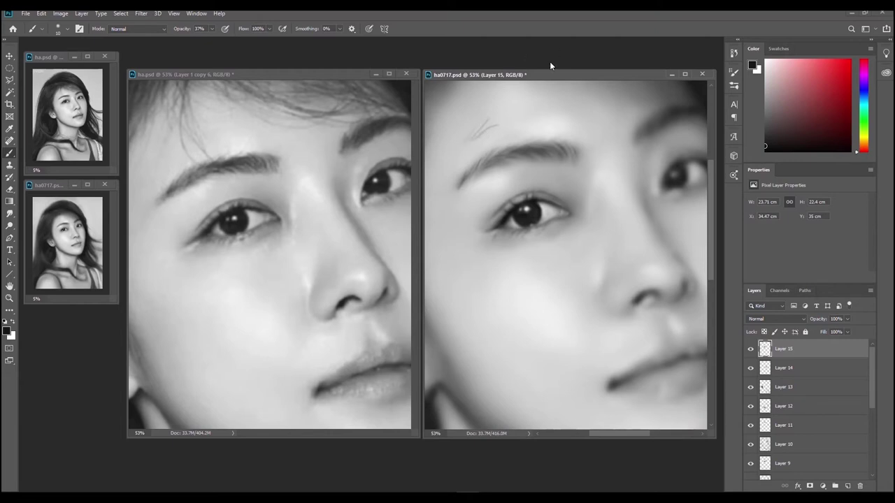
key("ctrl+z")
key("ctrl+z")
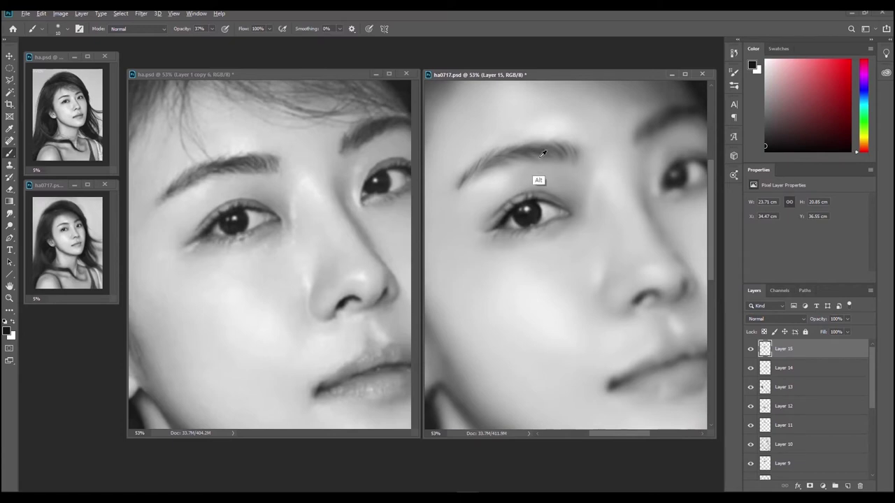
- Sample a dark tone from the near eyebrow and strengthen its hairs with brush sizes up to about 25 px
left_click(531, 154, "alt")
key("x")
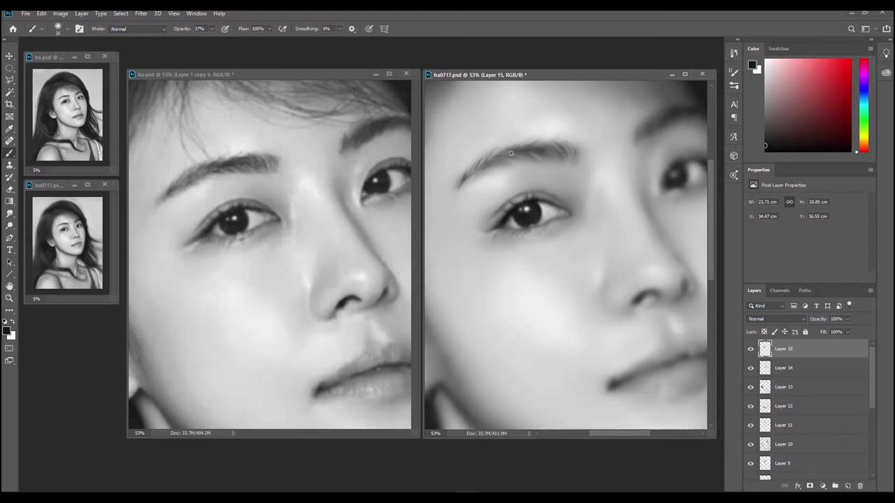
key("bracketright")
key("bracketright")
key("bracketleft")
key("bracketright")
key("bracketleft")
key("bracketleft")
key("bracketright")
- Swap to the light paint color and brighten the skin below the near eyebrow, enlarging the brush to 45 px
key("x")
key("bracketright")
key("bracketright")
key("bracketleft")
key("bracketleft")
key("bracketright")
key("bracketright")
key("bracketright")
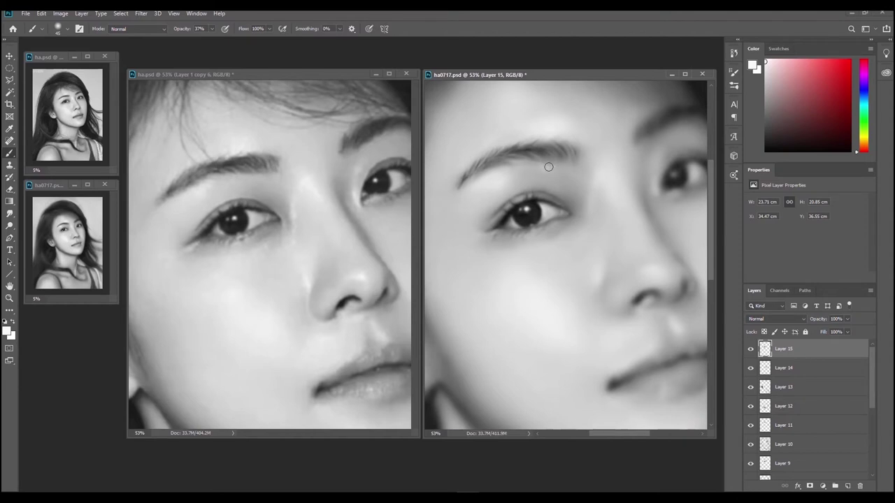
- Lighten the side of the nose bridge and the skin beside the nostril with an enlarged brush
key("ctrl")
key("bracketright")
key("bracketright")
mouse_move(609, 166)
left_mouse_down()
mouse_move(599, 174)
mouse_move(612, 161)
mouse_move(605, 166)
mouse_move(630, 205)
left_mouse_up()
mouse_move(609, 258)
left_mouse_down()
mouse_move(599, 311)
mouse_move(597, 300)
mouse_move(613, 316)
mouse_move(685, 223)
mouse_move(644, 249)
mouse_move(608, 307)
mouse_move(611, 319)
mouse_move(598, 301)
mouse_move(620, 319)
left_mouse_up()
- Paint light highlights along the nose bridge and on the nose tip with a brush of about 50 px
key("bracketleft")
key("bracketleft")
key("bracketleft")
key("bracketright")
key("bracketright")
key("bracketright")
mouse_move(660, 270)
left_mouse_down()
mouse_move(644, 270)
mouse_move(650, 242)
mouse_move(631, 186)
mouse_move(660, 184)
left_mouse_up()
key("bracketright")
key("bracketright")
key("bracketleft")
key("bracketleft")
left_click_drag(671, 267, 673, 254)
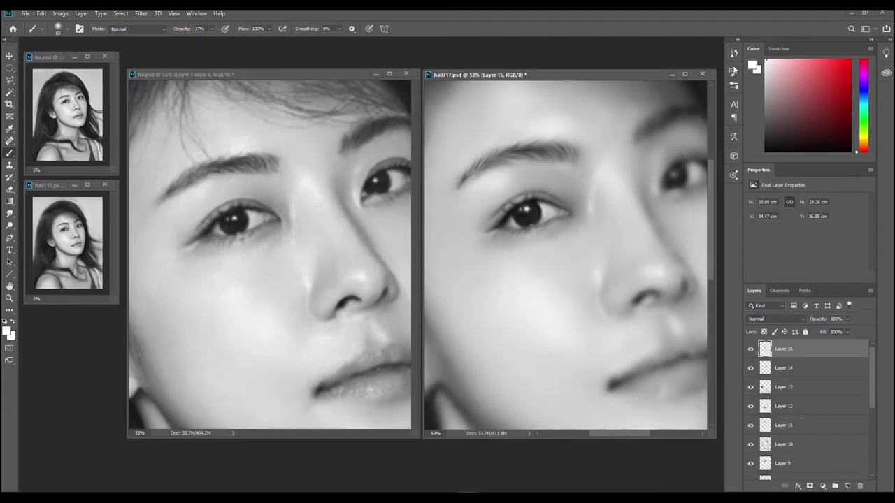
- Line up the reference and the painting on the far eye and save ha0717.psd
left_click(301, 75)
left_click_drag(319, 156, 268, 216)
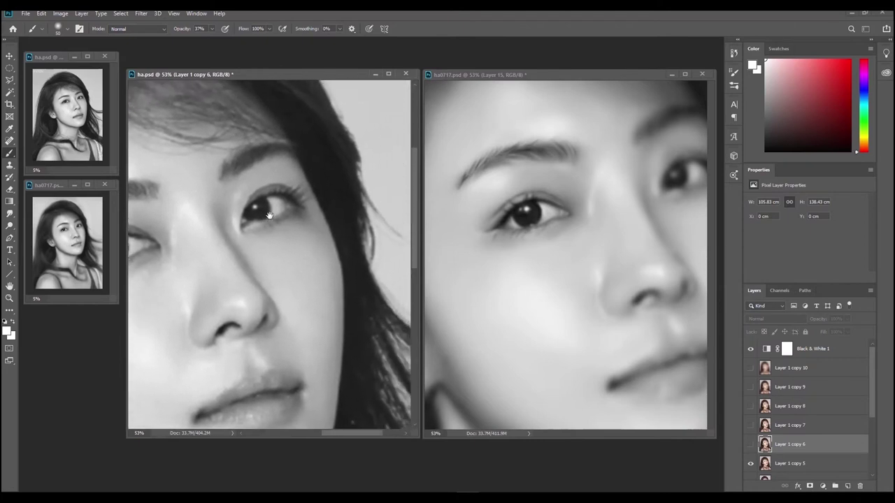
left_click(575, 78)
left_click_drag(570, 123, 617, 133)
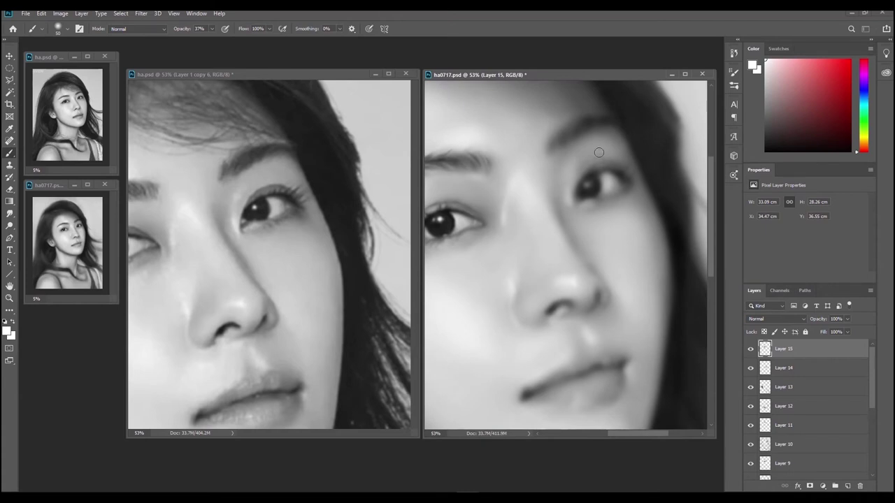
key("ctrl+s")
left_click(469, 76)
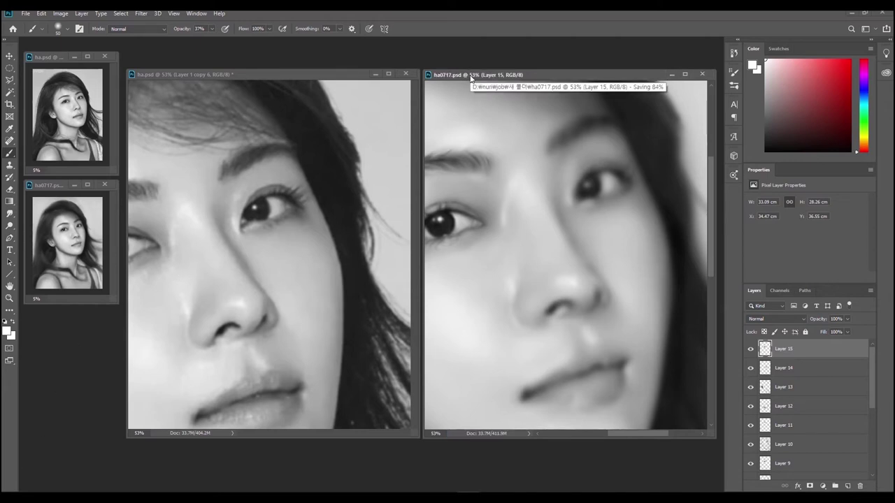
- Reset the paint color to black and darken the iris of the far eye with a 25 px brush
key("d")
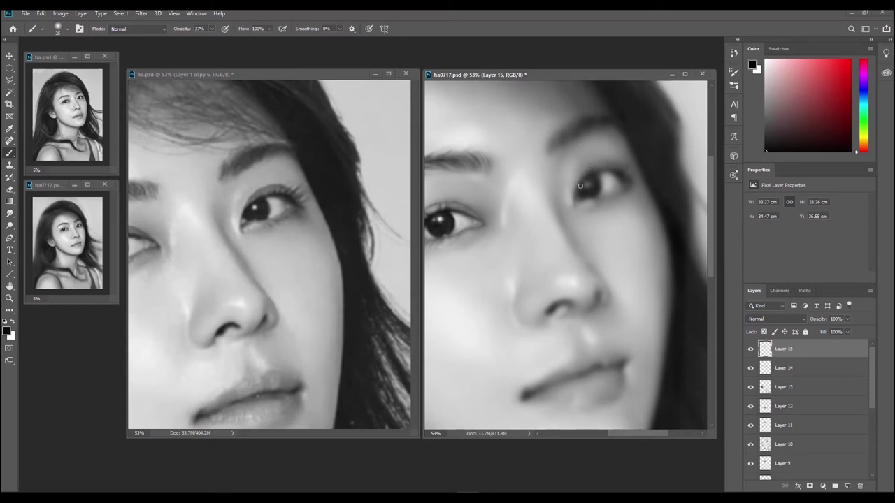
key("bracketleft")
key("bracketright")
mouse_move(586, 180)
left_mouse_down()
mouse_move(613, 167)
mouse_move(595, 173)
mouse_move(632, 183)
mouse_move(592, 182)
left_mouse_up()
key("bracketleft")
key("bracketright")
- Swap to white and dab a small catchlight into the far eye's iris, reducing the brush to 15 px
key("x")
key("bracketleft")
left_click(588, 182)
key("bracketleft")
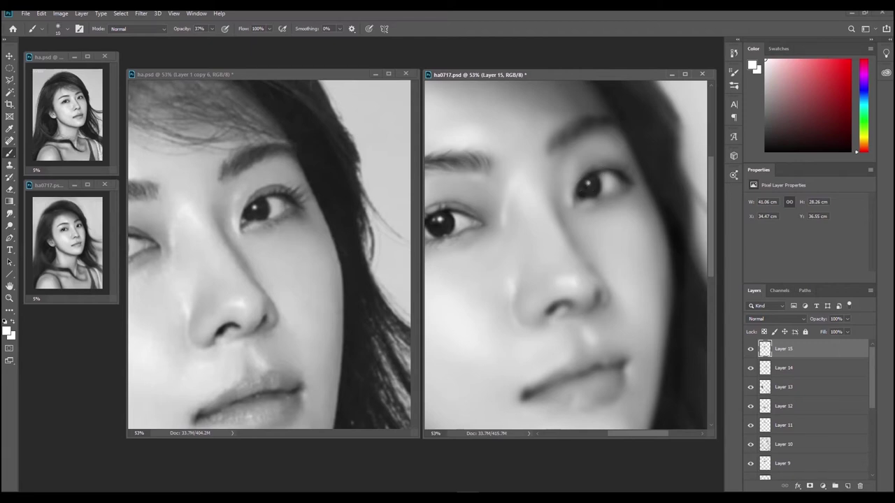
- Pick black and define the dark parts of the far eye with brush sizes around 20 px
key("bracketright")
key("bracketright")
left_click(765, 152)
key("bracketleft")
key("bracketright")
key("bracketleft")
key("bracketright")
key("bracketleft")
key("bracketright")
- Refine the far eye's white, inner corner and lids with tones sampled in and around the eye
left_click(623, 183, "alt")
left_click(598, 189, "alt")
left_click(603, 181, "alt")
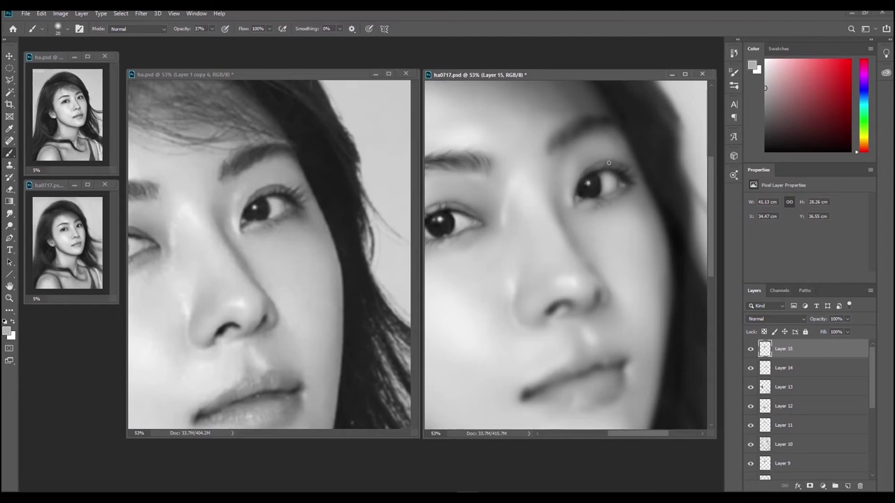
key("alt")
left_click(582, 187, "alt")
left_click(603, 203, "alt")
left_click(575, 196, "alt")
- Darken the inner corner of the far eye with black and blend around it with sampled eye and skin tones
key("d")
left_click_drag(582, 196, 583, 199)
left_click(579, 181, "alt")
left_click(619, 194, "alt")
left_click(461, 204, "alt")
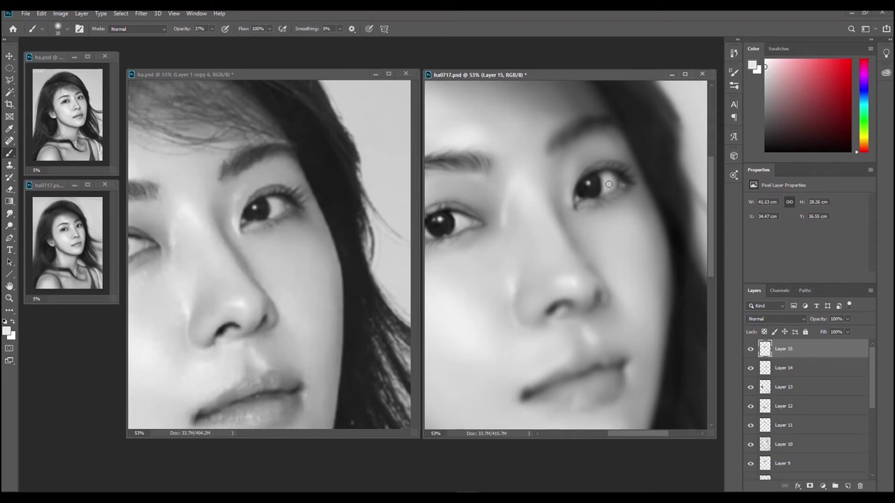
- Vary the brush size and refine the far eye's iris edge and lower lid with tones sampled beside them
key("x")
key("bracketleft")
key("bracketright")
key("bracketright")
key("bracketright")
left_click(601, 179, "alt")
key("bracketleft")
key("bracketleft")
key("bracketleft")
key("bracketleft")
key("bracketleft")
key("bracketright")
left_click(592, 198, "alt")
- Try a stroke at the inner end of the far eyebrow and undo it
left_click_drag(554, 139, 552, 142)
key("ctrl")
key("ctrl+z")
key("ctrl+z")
- Paint the far eyebrow darker from its inner end outward, and soften the skin above it with a sampled gray
left_click(549, 157)
left_click(571, 115)
key("bracketright")
key("bracketright")
key("bracketright")
mouse_move(559, 148)
left_mouse_down()
mouse_move(599, 116)
mouse_move(592, 132)
mouse_move(613, 120)
left_mouse_up()
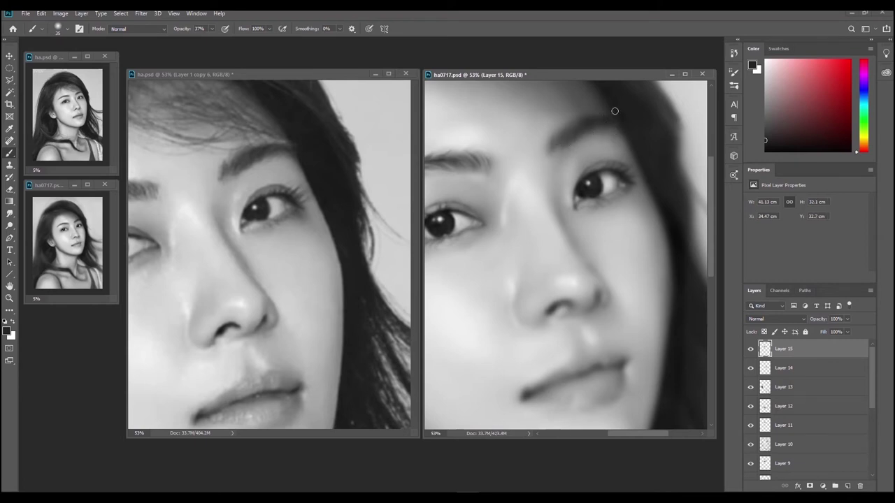
left_click(599, 168, "alt")
mouse_move(589, 111)
left_mouse_down()
mouse_move(611, 114)
mouse_move(587, 96)
mouse_move(609, 111)
left_mouse_up()
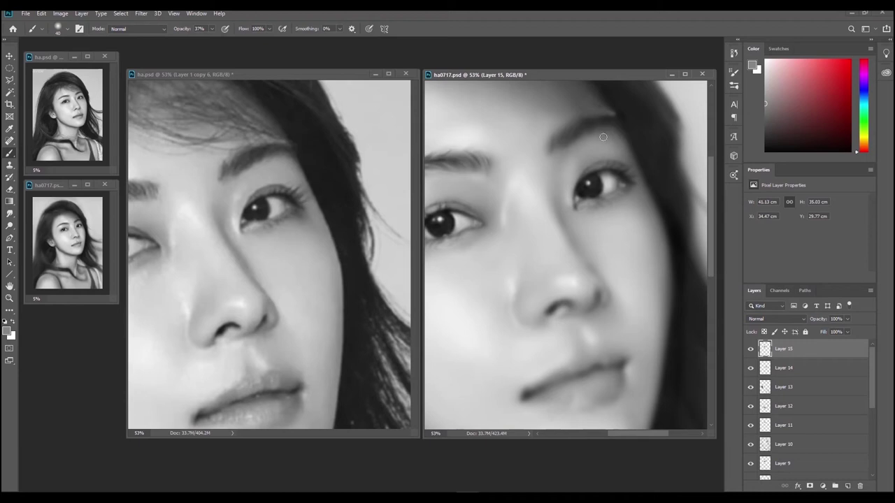
- Reduce the brush to 15 px and refine the far eyebrow with tones sampled from it, then sample light skin below the eye
key("bracketleft")
key("bracketleft")
key("bracketleft")
key("bracketleft")
key("bracketright")
key("bracketright")
key("bracketleft")
key("bracketleft")
key("bracketright")
key("bracketleft")
key("bracketleft")
key("bracketleft")
key("ctrl")
left_click(581, 125, "alt")
key("alt")
key("alt")
key("alt")
key("ctrl")
left_click(578, 134, "alt")
left_click(609, 207, "alt")
- Outline the nose in the painting with a closed Polygonal Lasso selection
left_click(294, 74)
mouse_move(275, 184)
left_mouse_down()
mouse_move(289, 174)
mouse_move(266, 175)
left_mouse_up()
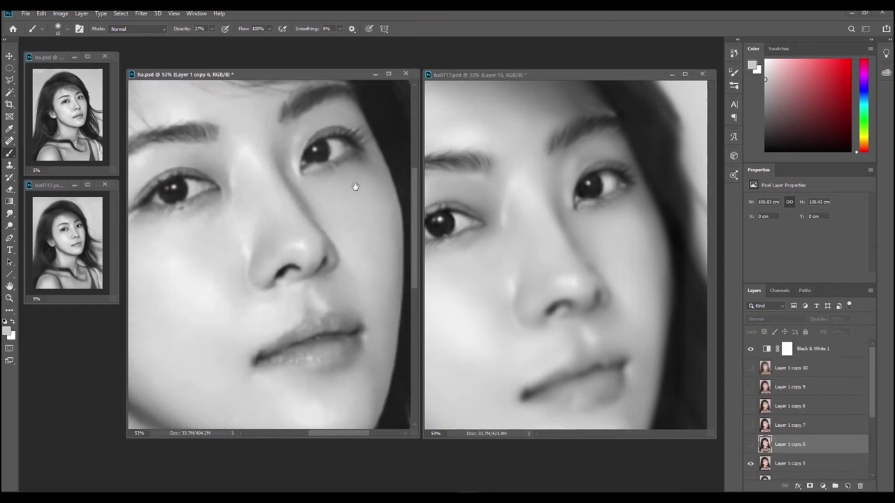
left_click(539, 84)
scroll(539, 140, "down", 3)
left_click_drag(539, 186, 515, 252)
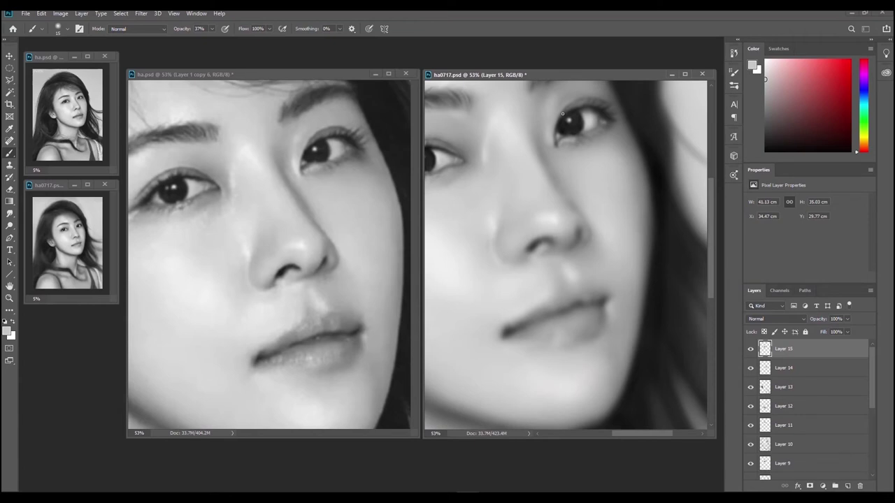
key("l")
left_click(485, 282)
left_click(476, 246)
left_click(545, 176)
left_click(591, 202)
left_click(604, 240)
left_click(595, 254)
left_click(562, 259)
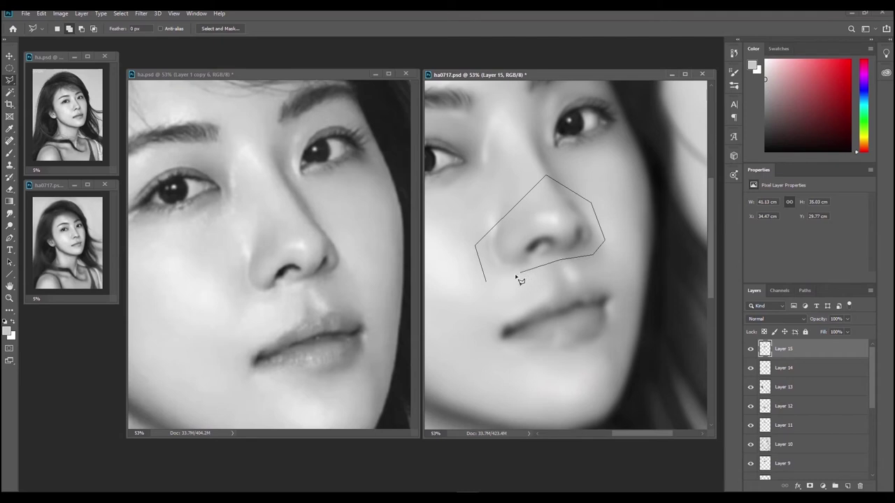
left_click(486, 281)
- Feather the nose selection and copy it onto a new layer
key("shift+F6")
key("Return")
key("ctrl+j")
- Scale the copied nose layer down to 97.65% from its upper corner, nudge it into place and apply the transform
key("ctrl+t")
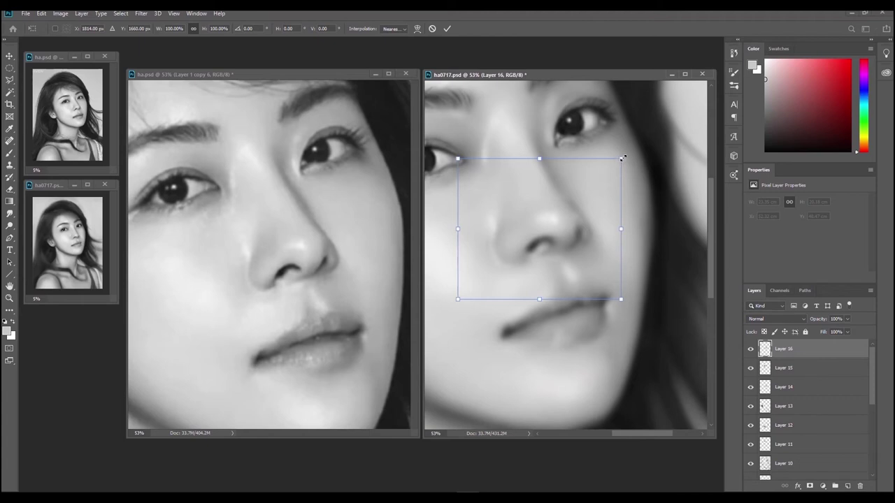
left_click_drag(623, 156, 618, 161)
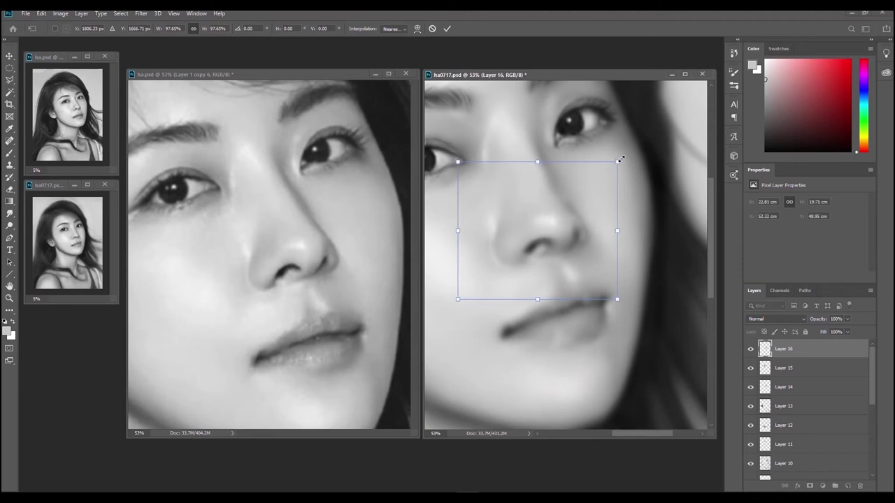
key("Up")
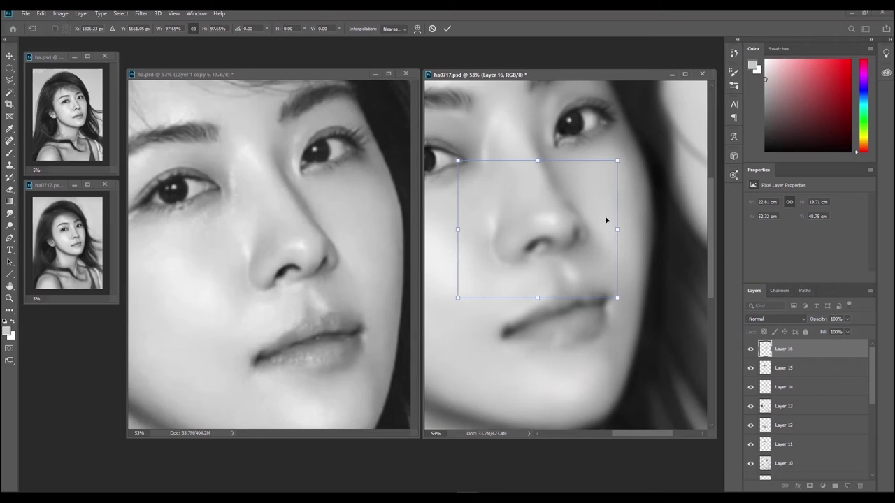
key("Down")
key("Return")
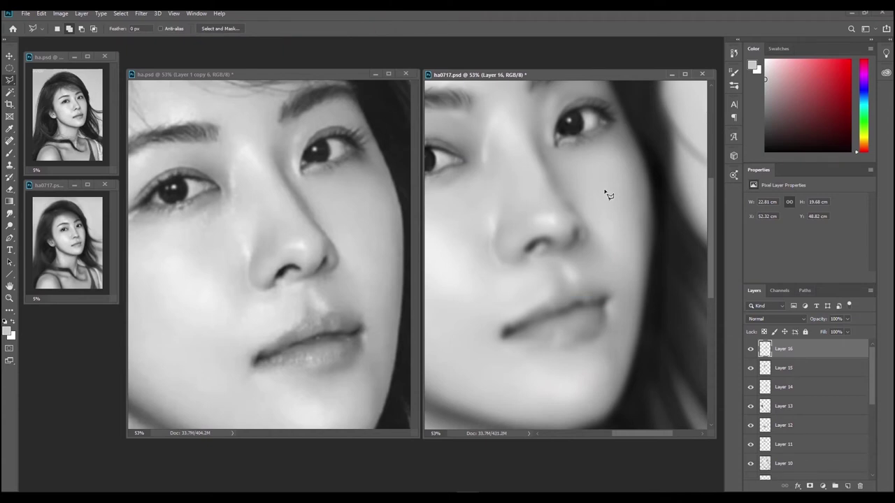
- Shrink the copied nose layer again to 97.25% by pulling in its lower edge, and apply the transform
key("ctrl+t")
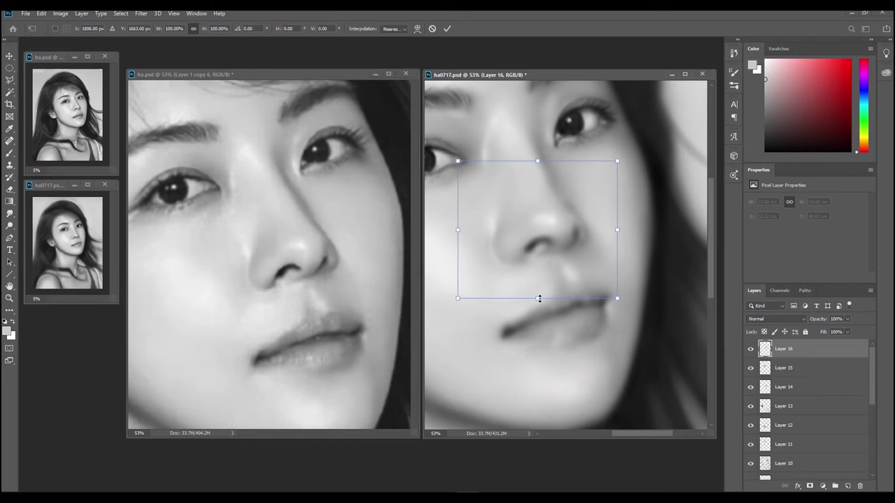
left_click_drag(539, 299, 539, 295)
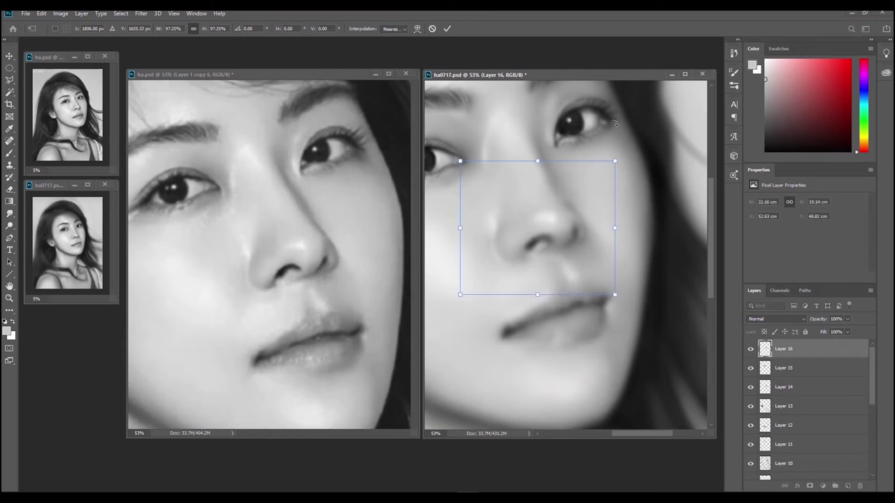
key("Return")
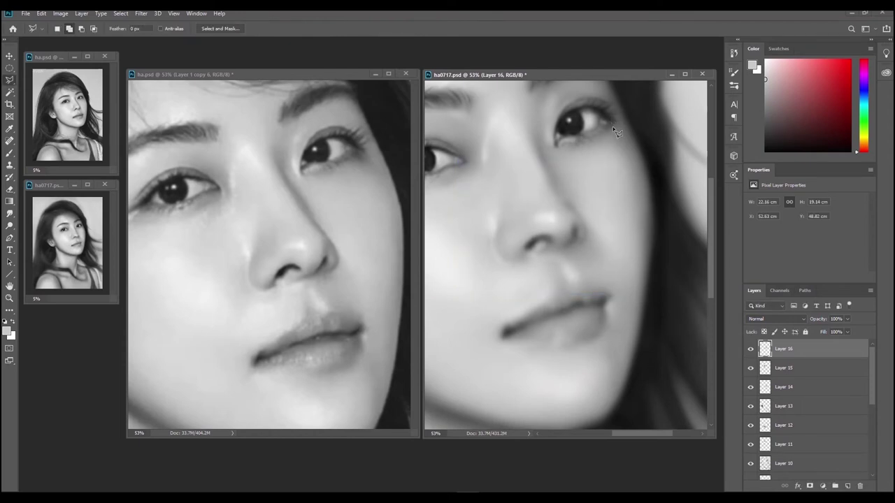
key("ctrl+t")
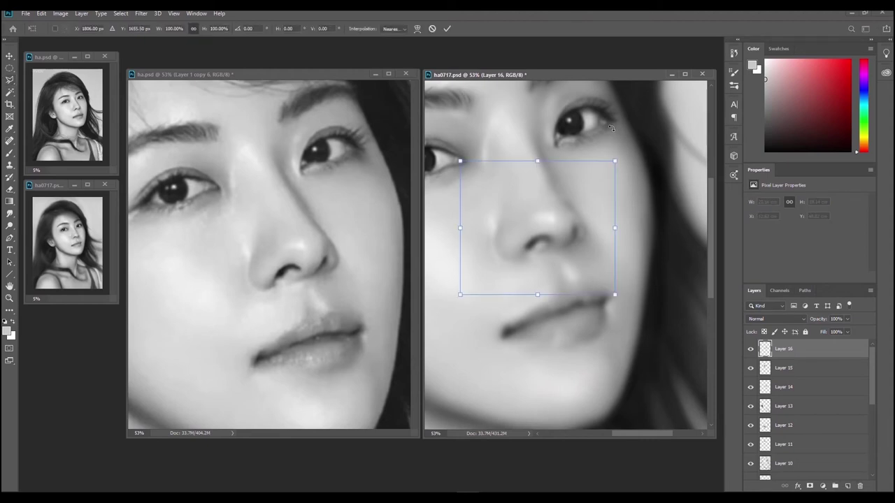
key("Return")
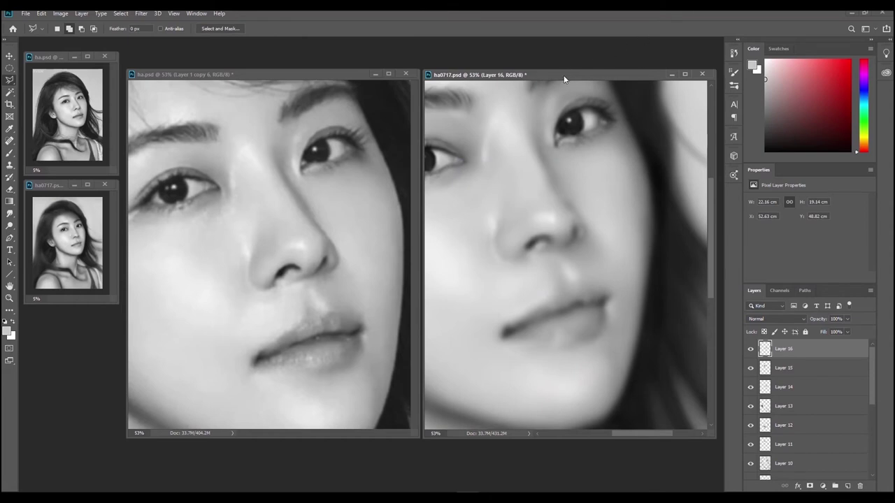
- Align the face views of ha.psd and ha0717.psd, and darken both nostrils in the painting with a soft black brush at 37% opacity
left_click_drag(591, 146, 584, 168)
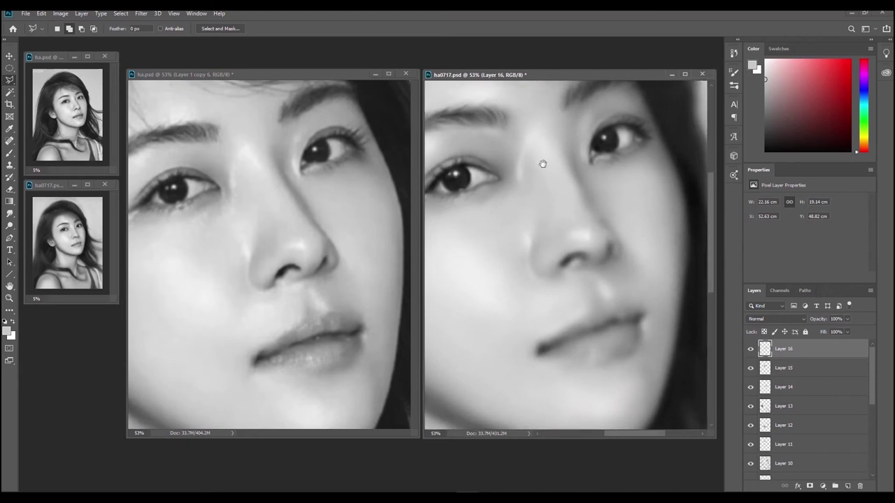
left_click(324, 76)
mouse_move(329, 179)
left_mouse_down()
mouse_move(303, 177)
mouse_move(324, 176)
left_mouse_up()
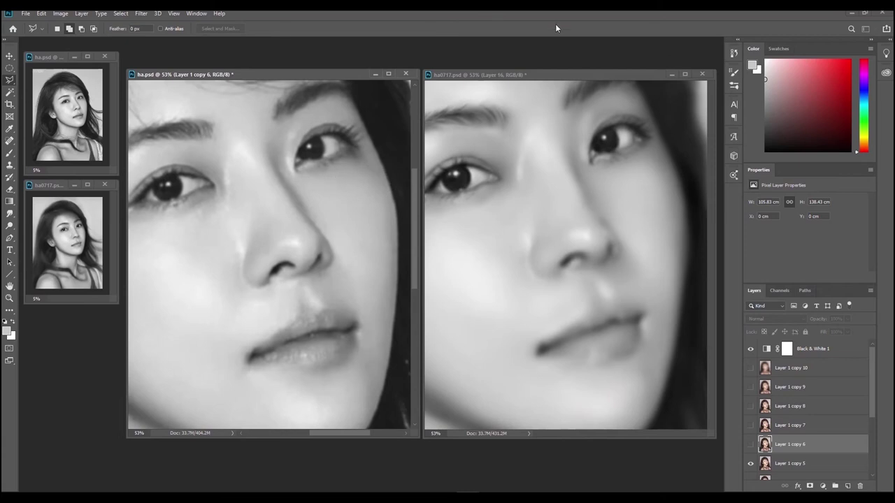
left_click(545, 74)
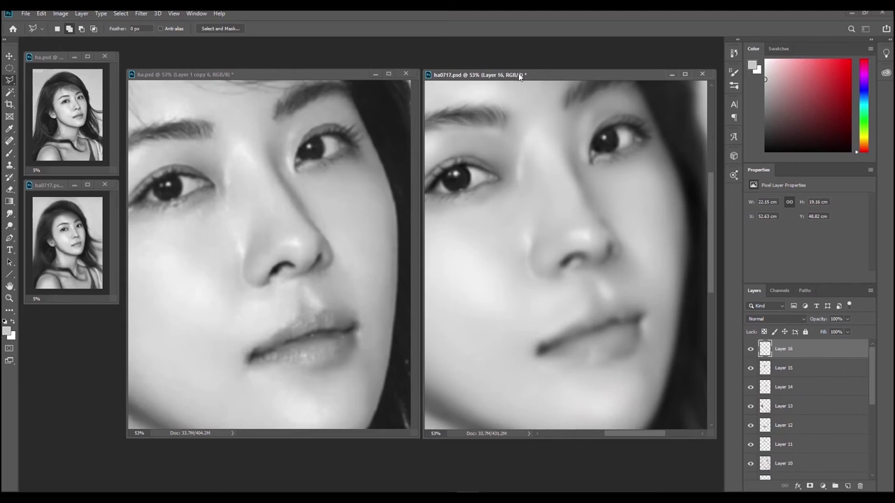
key("d")
key("b")
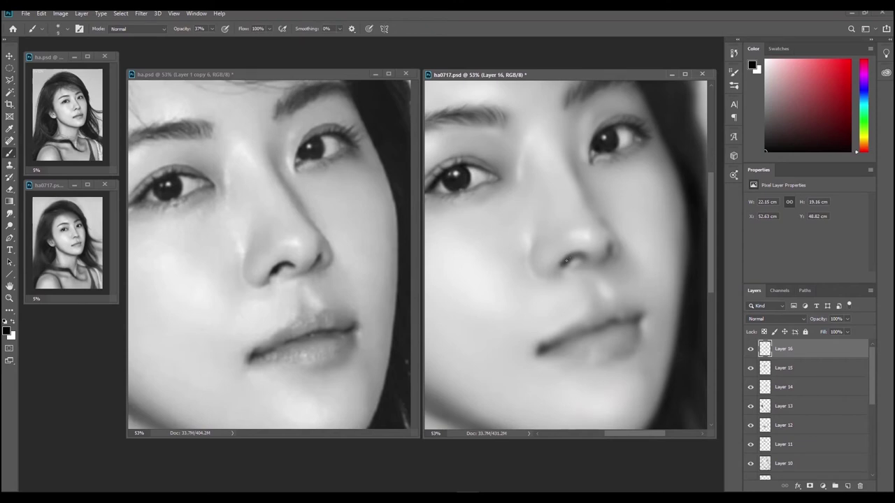
key("bracketright")
key("bracketleft")
key("bracketright")
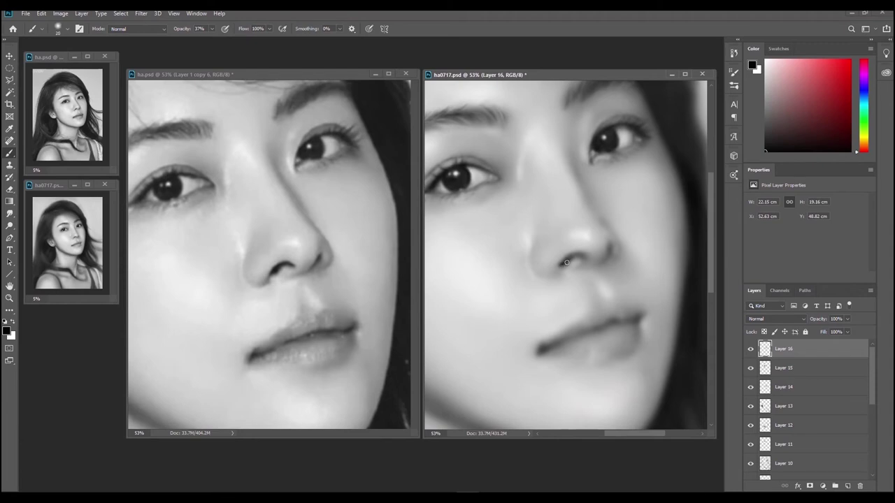
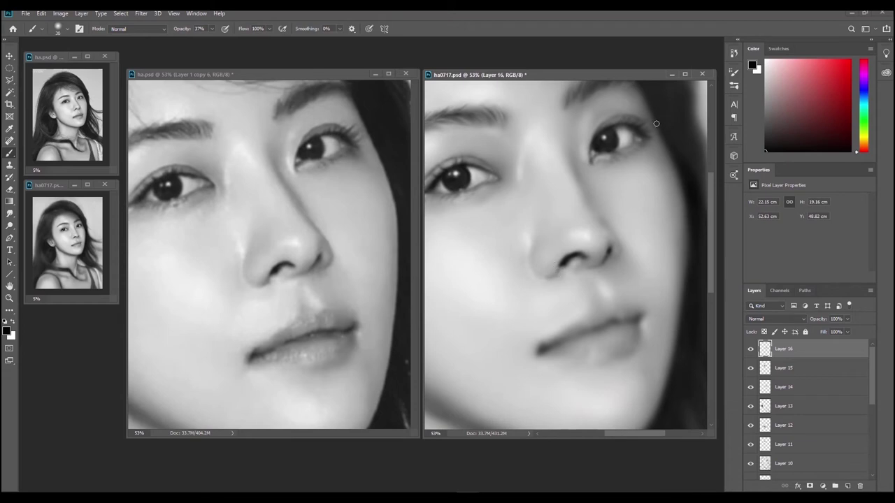
key("ctrl")
key("ctrl")
key("ctrl")
- Sample a light tone from the nose tip and paint it along the upper lip's edge
key("alt")
left_click(592, 229, "alt")
mouse_move(574, 300)
left_mouse_down()
mouse_move(580, 312)
mouse_move(567, 317)
left_mouse_up()
- Return to black with a smaller brush and darken the near mouth corner and the parting line between the lips
key("d")
key("bracketleft")
key("bracketleft")
left_click_drag(542, 351, 539, 355)
key("bracketright")
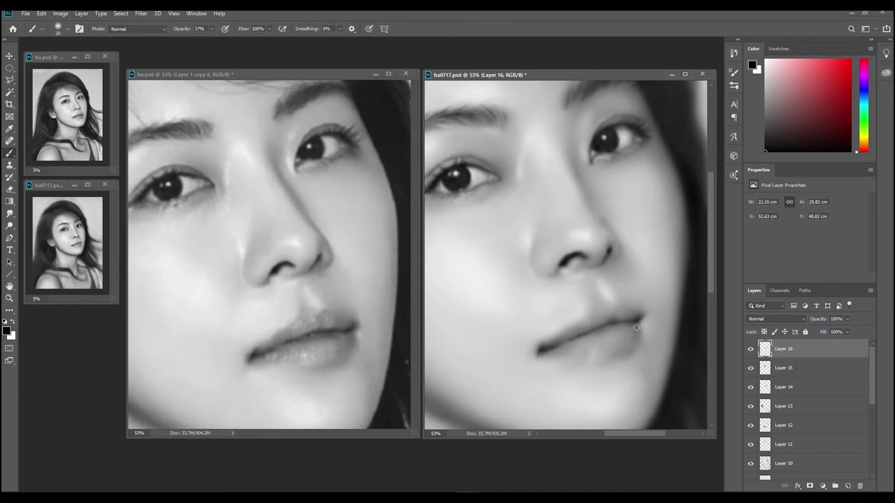
- Shade under the parting line and along the lower lip from the far mouth corner to the near one, varying the brush size
mouse_move(639, 328)
left_mouse_down()
mouse_move(596, 366)
mouse_move(617, 359)
mouse_move(601, 365)
mouse_move(616, 362)
mouse_move(599, 355)
mouse_move(580, 365)
mouse_move(598, 358)
mouse_move(551, 349)
left_mouse_up()
key("bracketleft")
key("bracketleft")
key("bracketright")
key("bracketleft")
key("bracketleft")
key("bracketright")
key("bracketright")
key("bracketright")
key("bracketleft")
- Paint light gray highlights on the lower lip and along the parting line, varying the brush size
key("x")
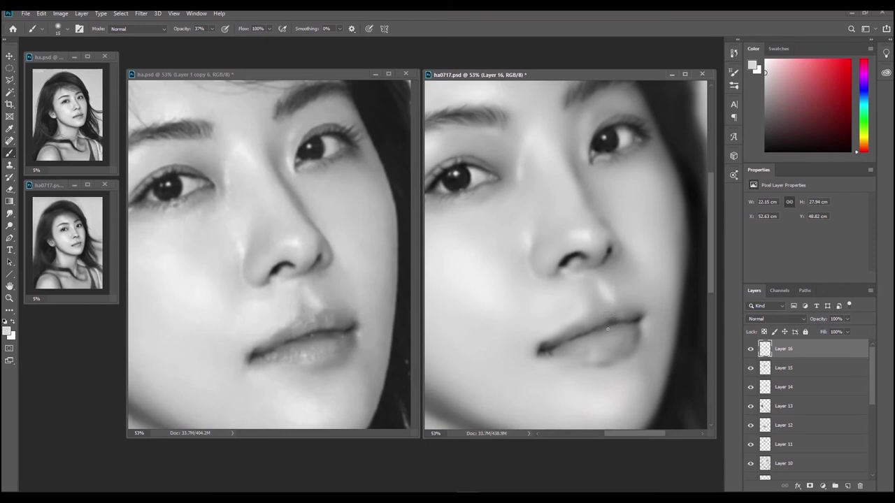
key("bracketright")
key("bracketleft")
key("x")
key("x")
key("[")
key("[")
key("[")
key("bracketright")
key("bracketleft")
key("bracketright")
key("bracketright")
- Sample a tone from the lower lip, and deepen the lip shadows with black and dark gray using a smaller brush
left_click(636, 343, "alt")
left_click(765, 151)
key("bracketleft")
key("bracketleft")
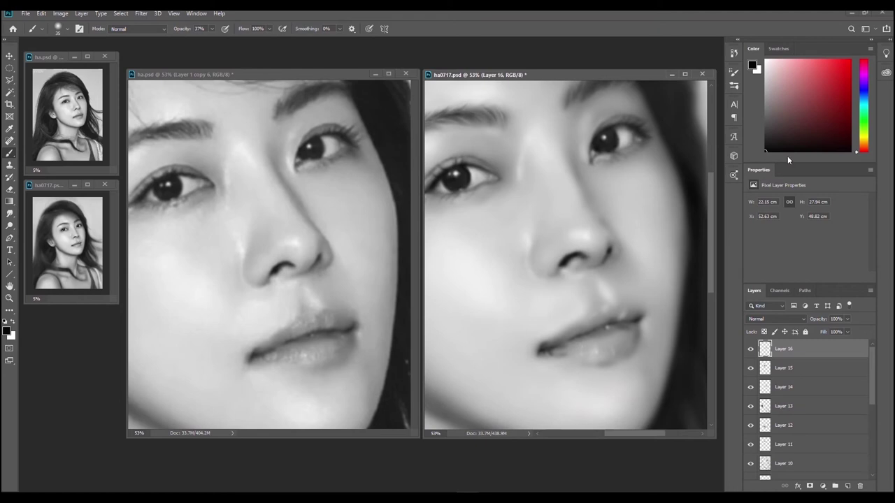
left_click(765, 134)
key("bracketleft")
- Build up crease texture on the lower lip with tones sampled from it, black and a dark gray
left_click(568, 342, "alt")
left_click(591, 350, "alt")
key("bracketright")
key("d")
key("bracketleft")
left_click(765, 138)
key("bracketright")
key("bracketleft")
key("bracketright")
key("ctrl")
- Vary the brush size to refine the lower lip's shading, and sample a mid gray just below the parting line
key("bracketright")
key("bracketright")
key("bracketright")
key("bracketleft")
key("bracketleft")
key("bracketleft")
key("bracketright")
left_click(618, 330, "alt")
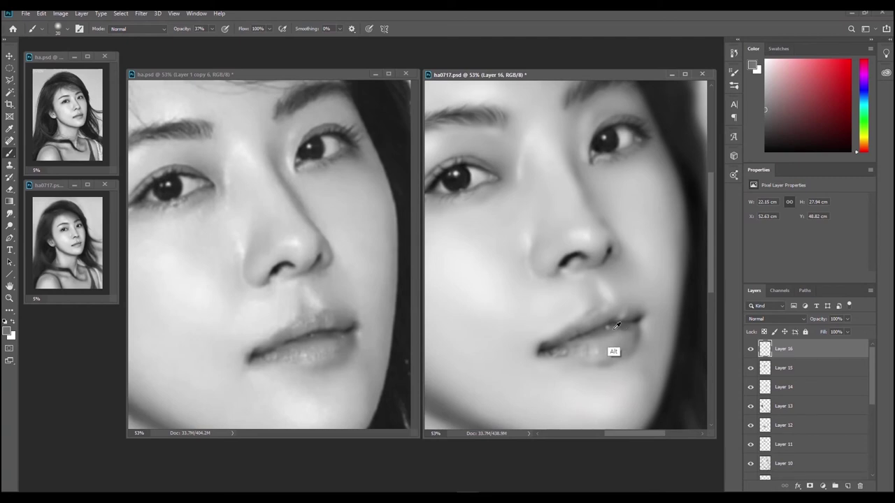
- Blend the shadows and highlights of both lips with black and tones sampled from the upper and lower lip
key("d")
key("ctrl")
key("bracketleft")
key("bracketright")
left_click(619, 348, "alt")
left_click(611, 316, "alt")
left_click(577, 329, "alt")
left_click(607, 333, "alt")
left_click(597, 342, "alt")
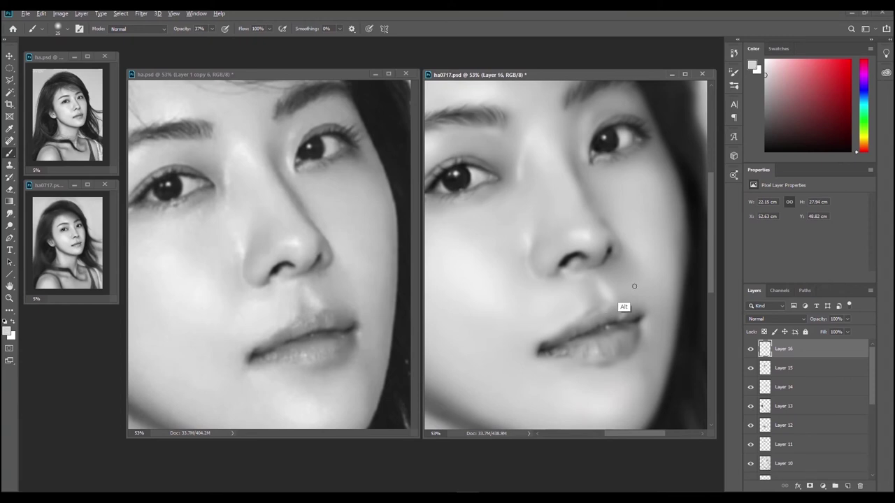
- Soften the skin around the far mouth corner and above the upper lip with sampled light grays
left_click_drag(647, 333, 645, 326)
mouse_move(600, 286)
left_mouse_down()
mouse_move(593, 278)
mouse_move(596, 287)
left_mouse_up()
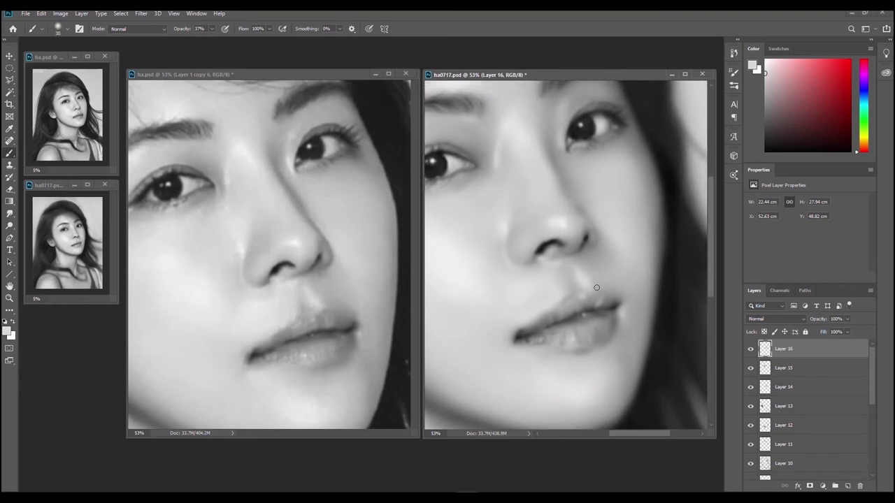
left_click_drag(609, 259, 599, 250)
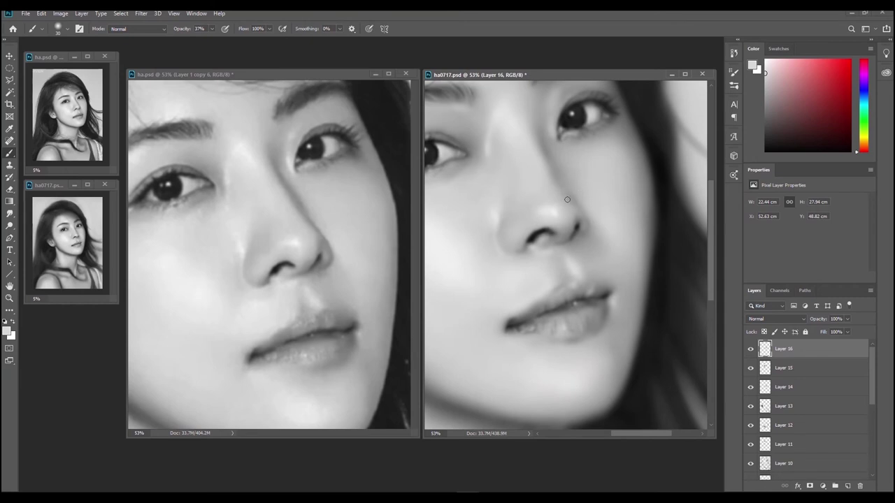
left_click(575, 306, "alt")
left_click(570, 272, "alt")
key("bracketright")
- Sample tones from the nose tip and its far side, and paint the nose tip's highlight and contour
left_click(561, 208, "alt")
key("ctrl")
key("ctrl")
key("x")
left_click(581, 211, "alt")
left_click(560, 210, "alt")
mouse_move(566, 202)
left_mouse_down()
mouse_move(553, 186)
mouse_move(573, 204)
left_mouse_up()
key("bracketright")
left_click_drag(552, 181, 541, 172)
key("ctrl+z")
- Smooth the near side of the nose bridge and the skin below the near eye, reducing the brush for finer strokes
mouse_move(510, 166)
left_mouse_down()
mouse_move(509, 136)
mouse_move(528, 122)
left_mouse_up()
left_click_drag(465, 120, 488, 167)
key("bracketleft")
key("bracketleft")
mouse_move(458, 177)
left_mouse_down()
mouse_move(451, 182)
mouse_move(463, 172)
left_mouse_up()
- Reduce the brush and refine the nose with tones sampled beside the far nostril and from the upper bridge
key("alt")
left_click(583, 230, "alt")
key("bracketleft")
key("bracketleft")
key("alt")
left_click(510, 118, "alt")
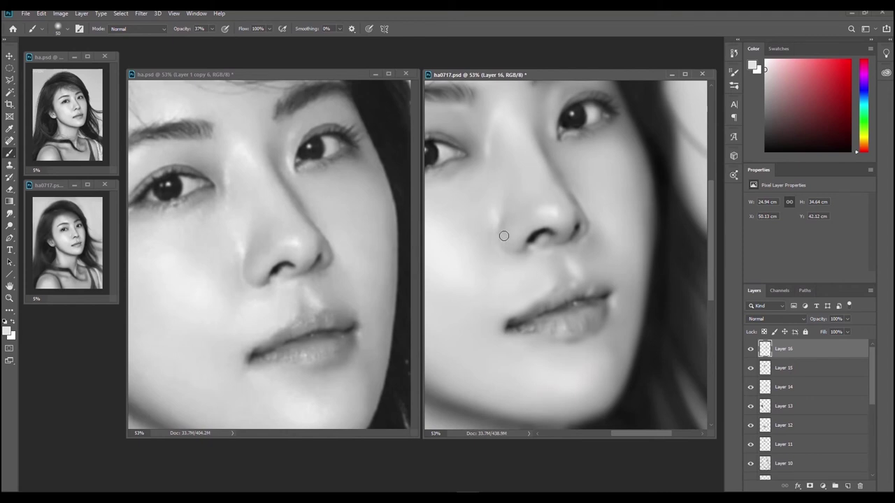
- Blend the near nose wing into the surrounding cheek, varying the brush from large to small
key("bracketright")
key("bracketright")
key("bracketright")
key("bracketright")
key("bracketright")
key("ctrl")
key("ctrl")
key("bracketleft")
key("bracketleft")
key("bracketleft")
key("bracketleft")
key("bracketleft")
key("bracketleft")
key("ctrl")
- Sample the skin beside the far nostril, adjust it to a light gray, and paint the cheek there
key("alt")
left_click(595, 242, "alt")
left_click_drag(770, 90, 765, 76)
mouse_move(593, 246)
left_mouse_down()
mouse_move(606, 264)
mouse_move(601, 253)
left_mouse_up()
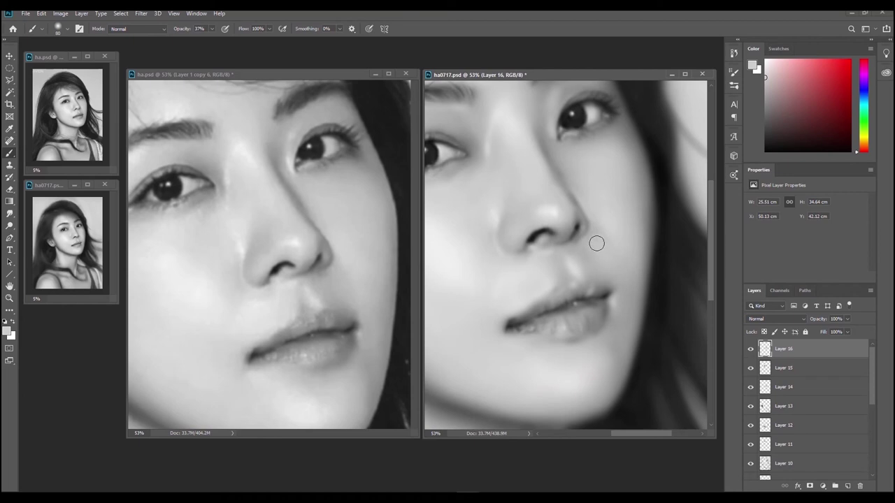
- Blend the far cheek between the nose and mouth corner with a sampled light tone, undoing the unwanted strokes and adjusting the brush size
key("alt")
left_click(588, 197, "alt")
key("bracketright")
key("bracketright")
left_click_drag(604, 233, 614, 281)
key("ctrl+z")
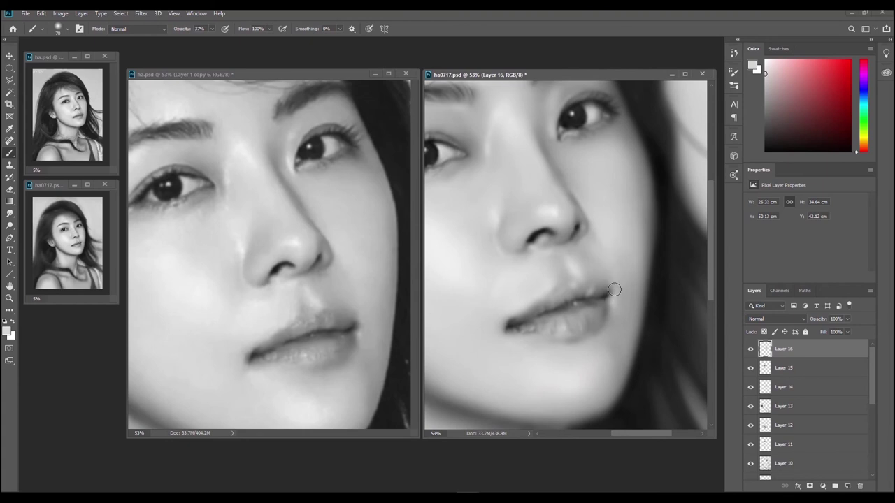
left_click_drag(610, 263, 613, 289)
key("ctrl+z")
key("bracketleft")
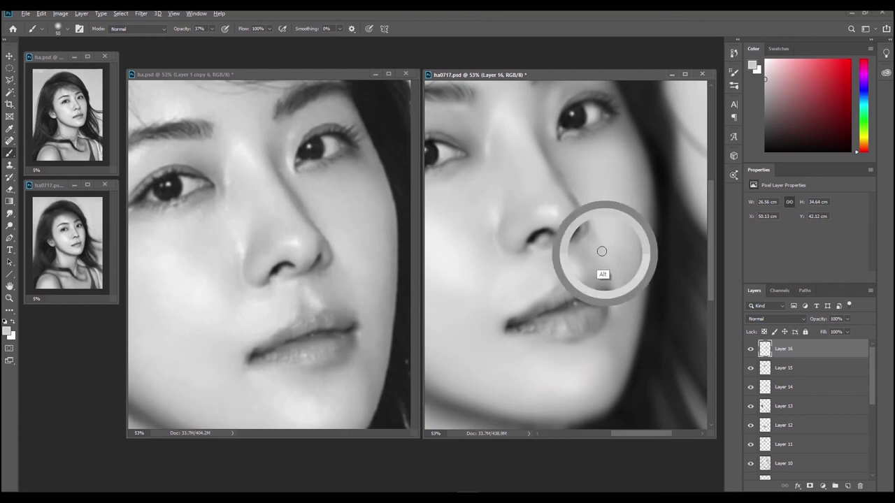
key("bracketright")
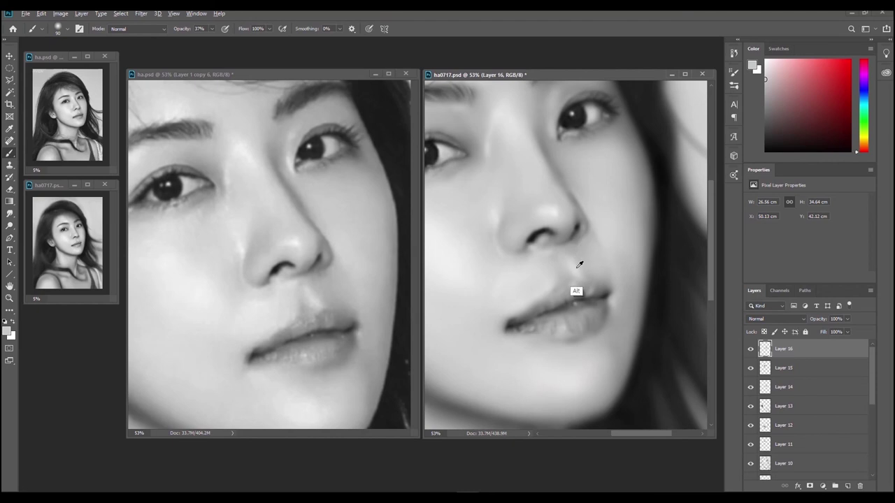
- Reduce the brush and refine the far corner of the mouth with tones sampled from the lip and nearby skin
key("bracketleft")
key("bracketleft")
key("bracketleft")
key("bracketleft")
key("bracketleft")
left_click(593, 320, "alt")
left_click_drag(599, 307, 602, 316)
left_click(599, 328, "alt")
left_click(605, 312, "alt")
- Blend the lower edge of the lower lip into the chin, undoing the first stroke and repainting it
key("ctrl")
left_click_drag(585, 339, 578, 342)
key("ctrl+z")
mouse_move(560, 343)
left_mouse_down()
mouse_move(592, 338)
mouse_move(579, 331)
left_mouse_up()
key("alt")
- Refine the upper lip, near mouth corner and lower lip with sampled tones and a smaller brush
left_click(559, 305, "alt")
left_click(513, 320, "alt")
key("bracketleft")
key("bracketleft")
key("bracketleft")
key("bracketleft")
key("alt")
left_click(565, 317, "alt")
key("alt")
- Compare the painted face and hair contour with the reference photo at matching zoom levels
left_click(298, 71)
scroll(330, 183, "down", 5)
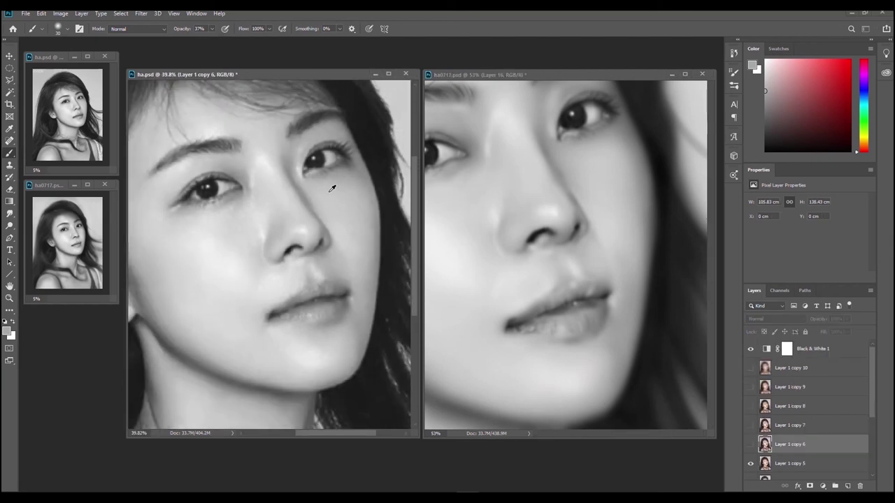
left_click(525, 73)
scroll(572, 213, "down", 5)
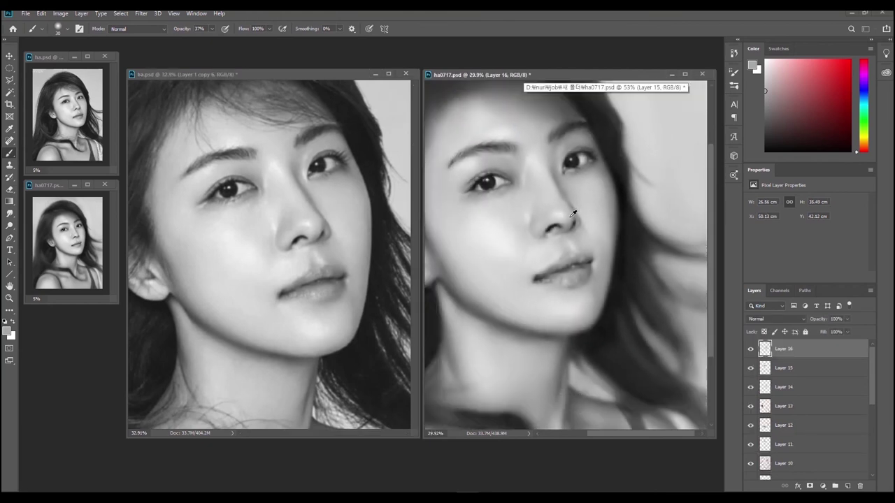
scroll(572, 213, "up", 3)
scroll(572, 213, "down", 1)
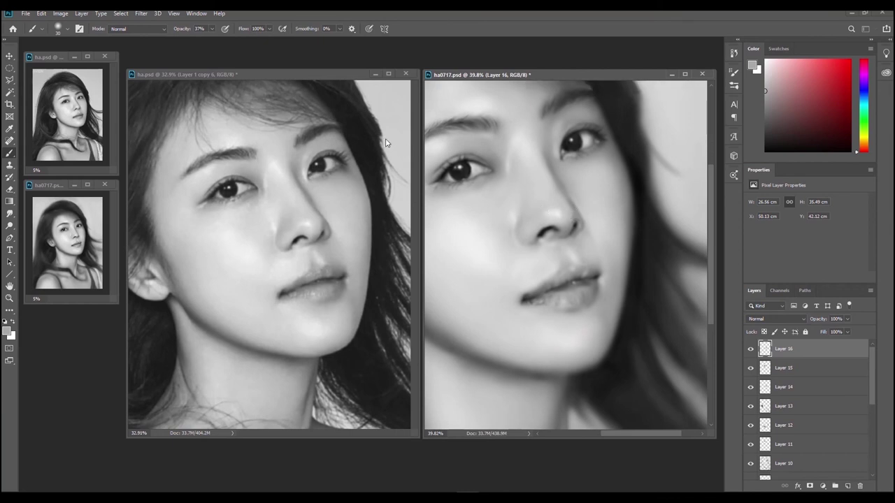
left_click(303, 76)
left_click_drag(337, 183, 315, 208)
left_click(511, 78)
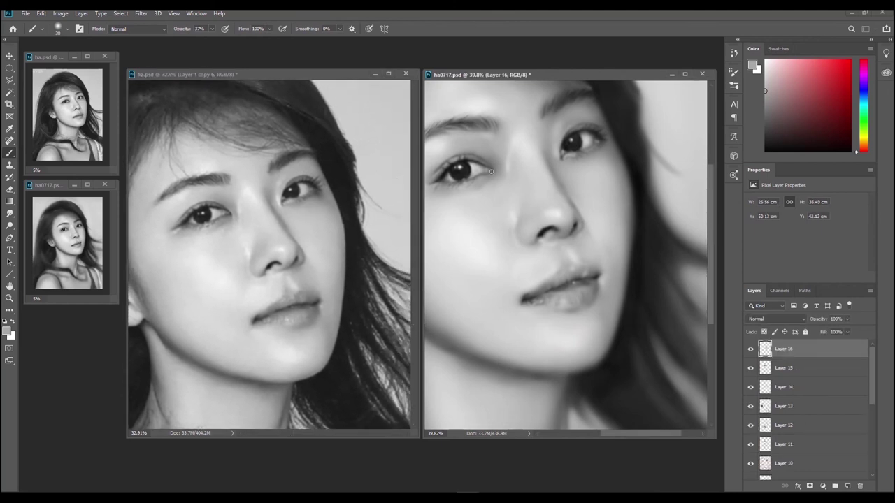
key("ctrl+plus")
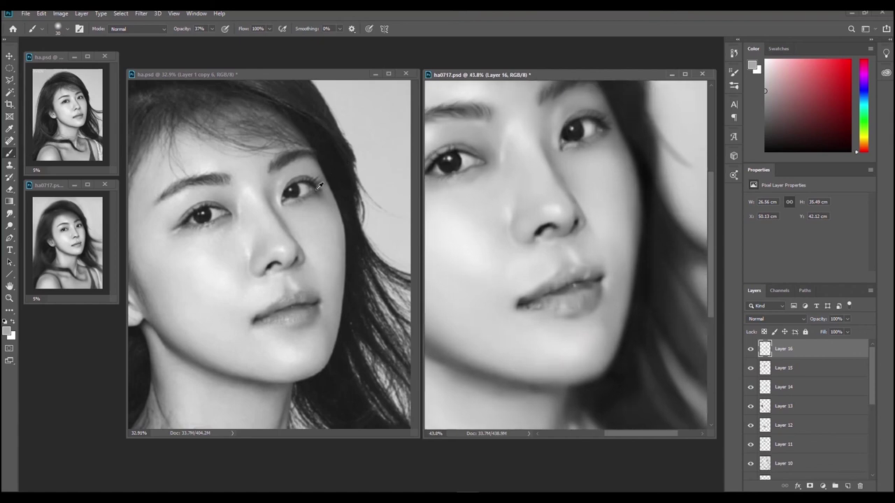
scroll(319, 186, "down", 1)
left_click(322, 188)
scroll(324, 189, "up", 2)
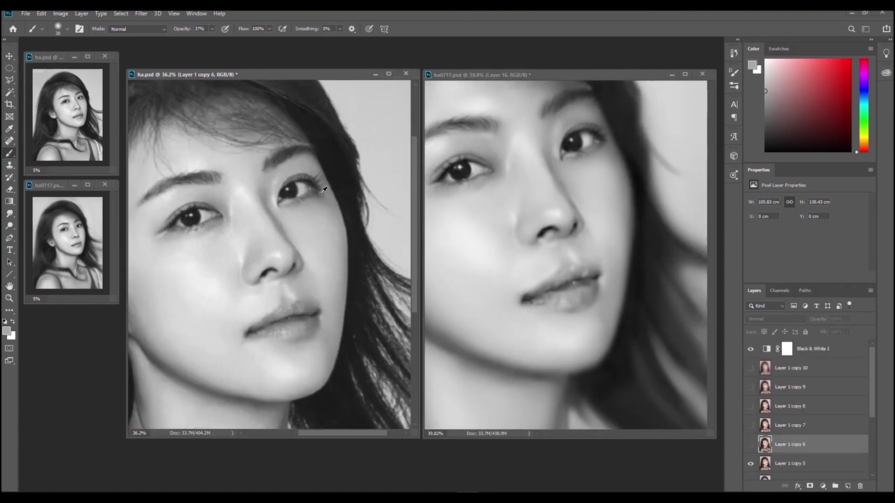
scroll(345, 205, "down", 1)
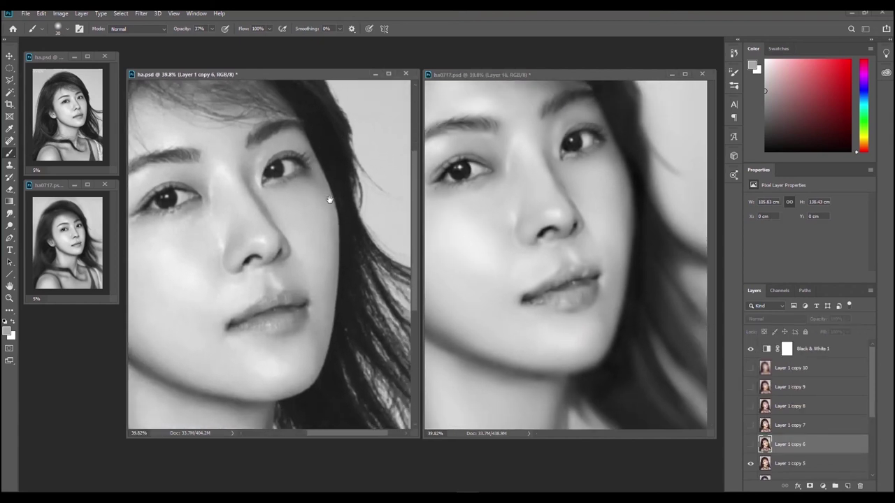
scroll(353, 151, "down", 1)
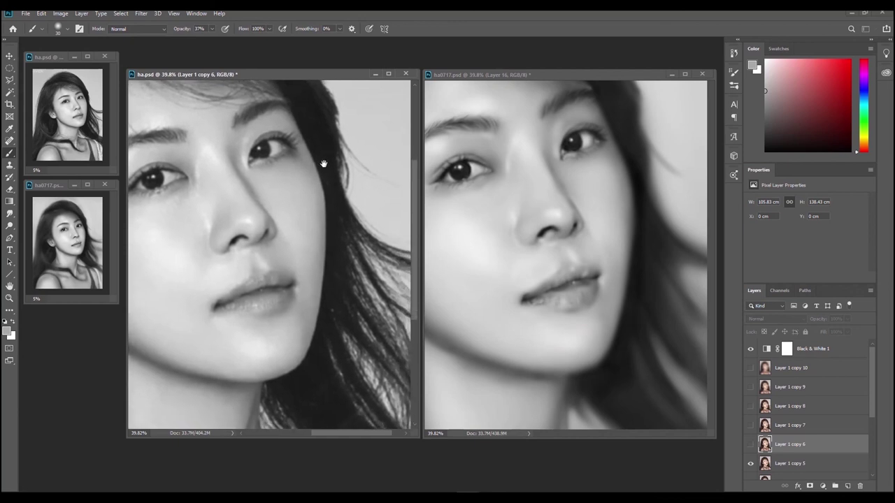
left_click(514, 86)
left_click_drag(510, 82, 537, 162)
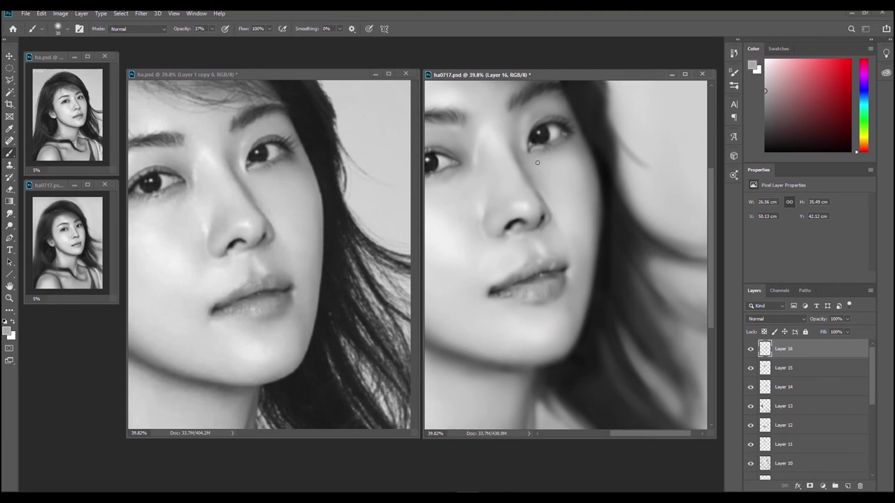
- Sample black from the reference hair and darken the hair edge along the far cheek, jaw and chin
left_click(307, 132, "alt")
left_click_drag(573, 111, 572, 128)
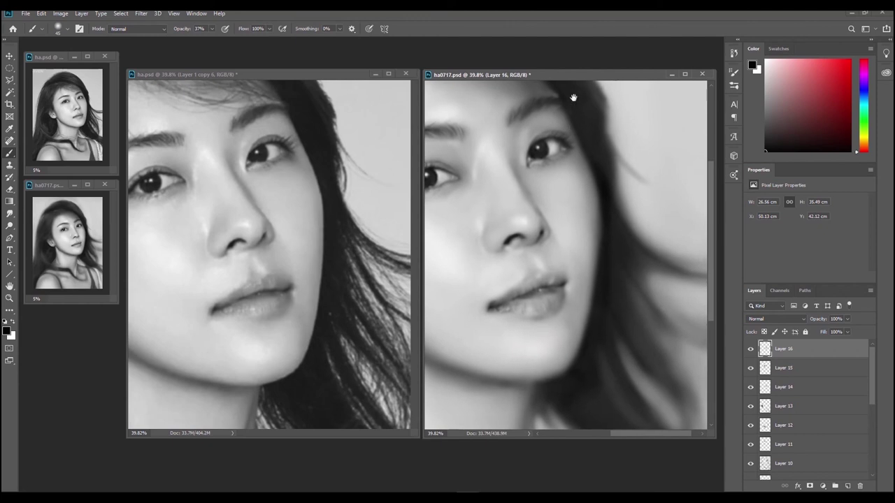
mouse_move(567, 97)
left_mouse_down()
mouse_move(602, 194)
mouse_move(596, 232)
mouse_move(593, 215)
mouse_move(601, 194)
mouse_move(603, 210)
mouse_move(601, 191)
mouse_move(602, 274)
mouse_move(602, 254)
mouse_move(588, 327)
mouse_move(603, 253)
mouse_move(590, 309)
mouse_move(601, 306)
mouse_move(596, 296)
mouse_move(588, 332)
mouse_move(598, 278)
mouse_move(578, 365)
mouse_move(572, 348)
mouse_move(586, 343)
mouse_move(573, 367)
mouse_move(541, 385)
mouse_move(567, 376)
mouse_move(536, 391)
left_mouse_up()
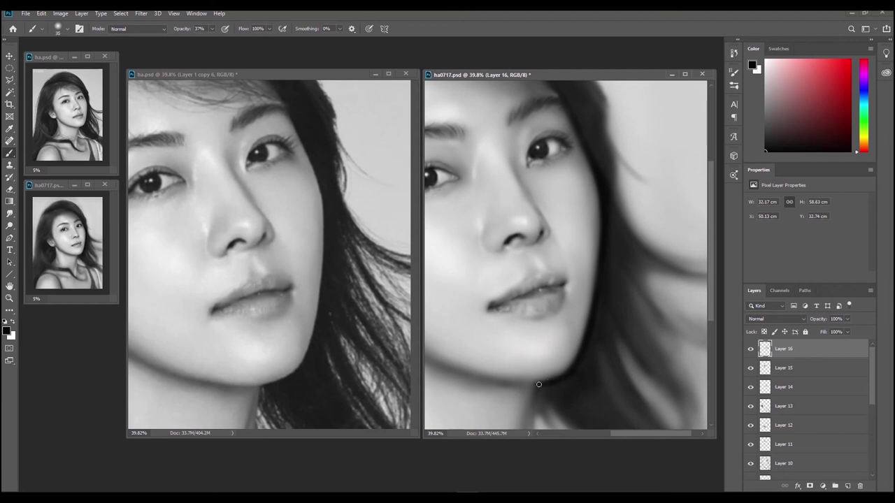
left_click_drag(534, 411, 542, 421)
- Sample the far cheek's edge tone, darken it slightly, and blend the face contour beside the hair down to the lower cheek
left_click(598, 207, "alt")
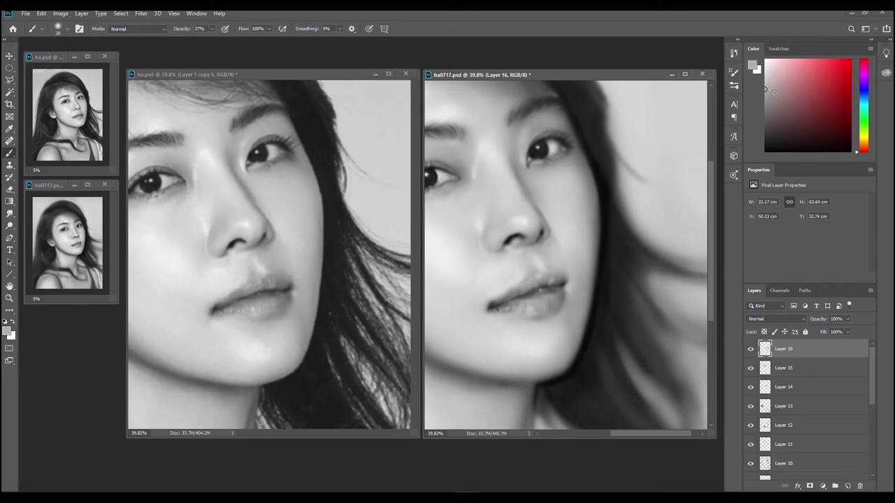
left_click(765, 88)
left_click_drag(765, 91, 764, 96)
key("alt")
left_click(591, 171, "alt")
key("ctrl")
key("alt")
key("alt")
key("alt")
left_click(582, 314, "alt")
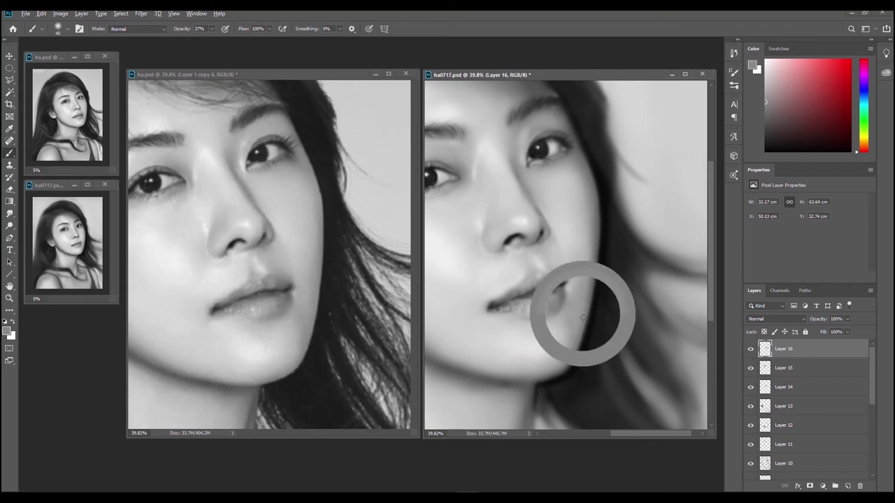
left_click(587, 315, "alt")
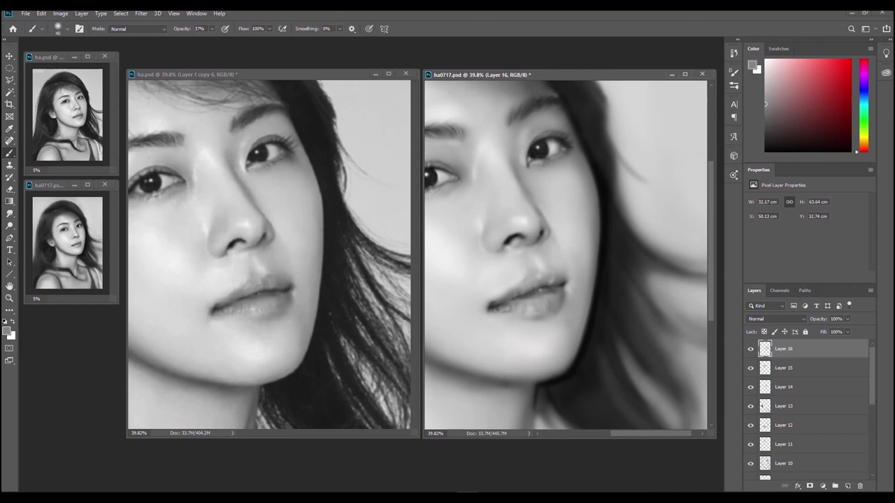
- Paint black shadow in the hair around the near ear and along the neck edge, following the reference
left_click(323, 76)
left_click_drag(310, 168, 228, 199)
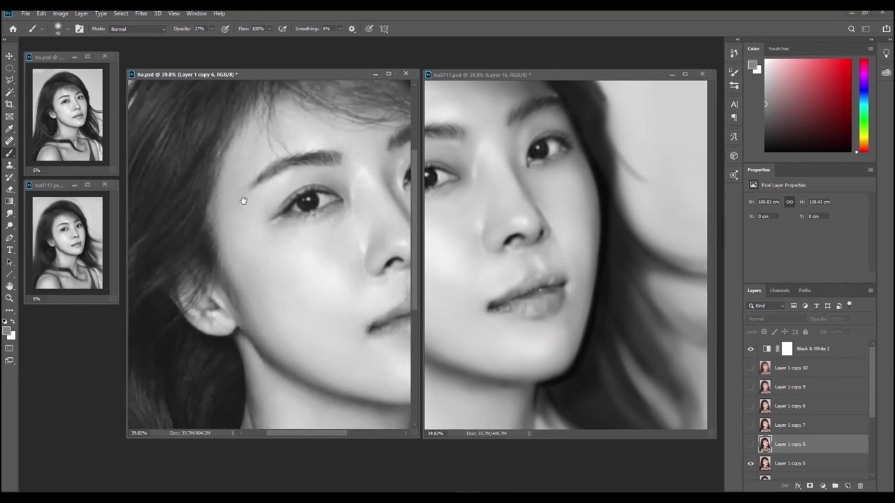
left_click(523, 75)
left_click_drag(436, 235, 560, 223)
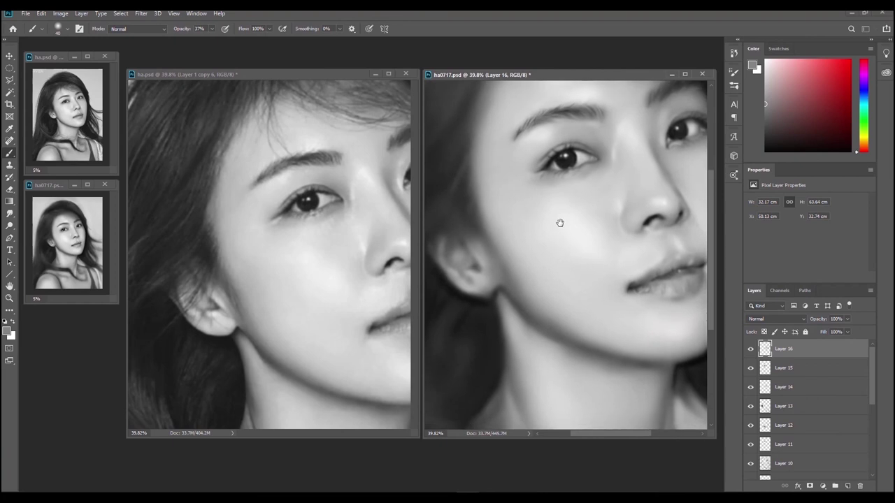
key("d")
left_click_drag(482, 265, 503, 267)
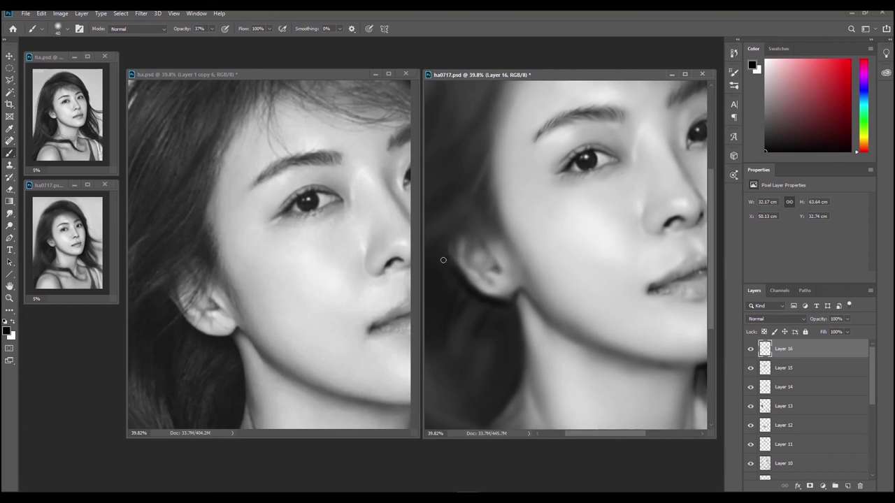
left_click_drag(451, 258, 468, 284)
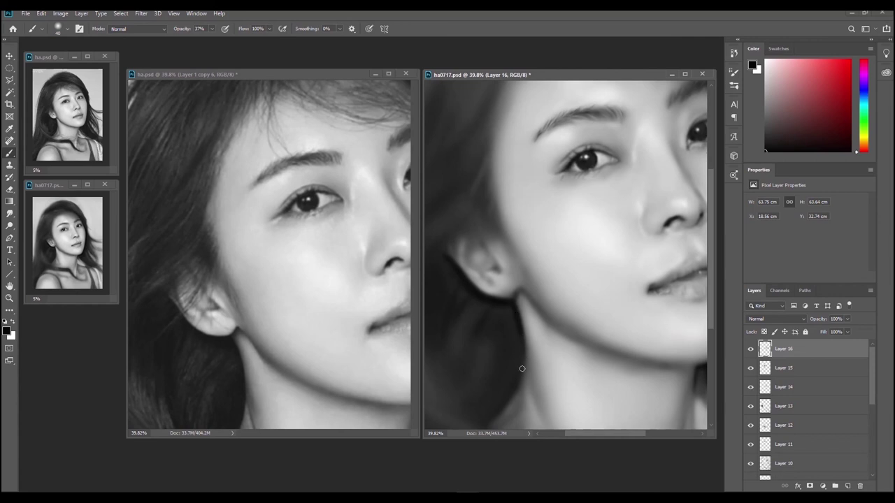
left_click_drag(522, 371, 508, 396)
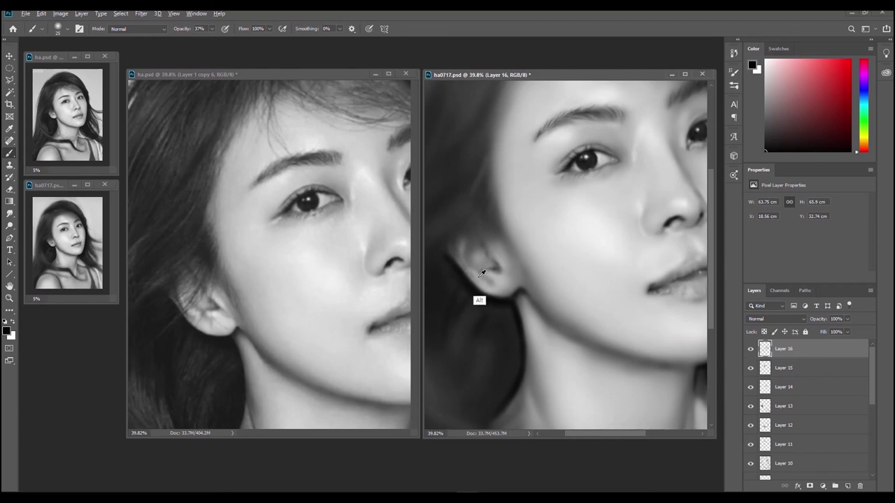
- Sample the near ear's skin tone, lighten it to near white, and paint highlights on the ear
left_click(470, 252, "alt")
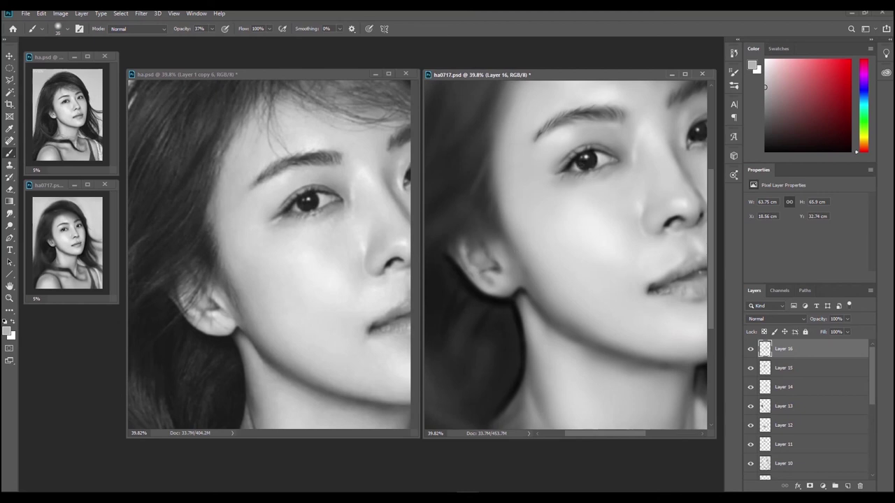
left_click(765, 65)
key("bracketright")
key("bracketleft")
key("ctrl")
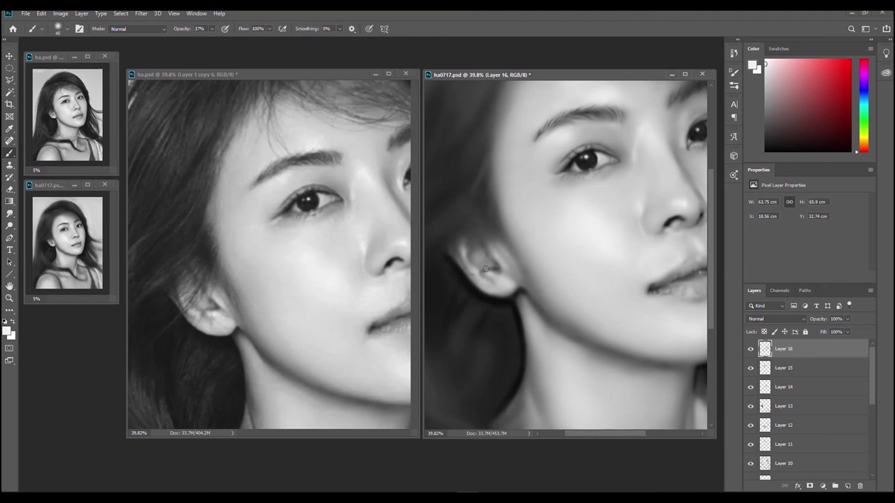
- Refine the near ear's upper rim with a smaller brush, and blend the adjacent skin with sampled grays
key("bracketleft")
key("bracketleft")
key("bracketleft")
key("bracketleft")
key("bracketleft")
mouse_move(454, 256)
left_mouse_down()
mouse_move(473, 280)
mouse_move(502, 226)
left_mouse_up()
left_click(477, 276, "alt")
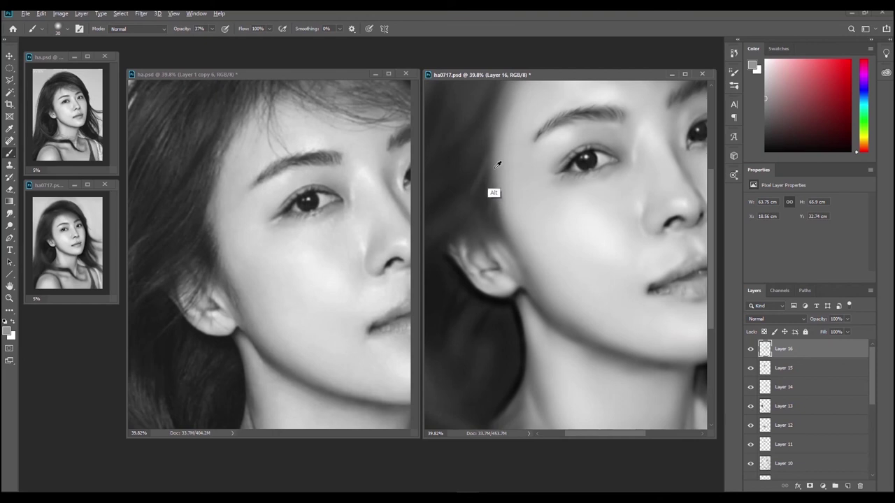
left_click(536, 312)
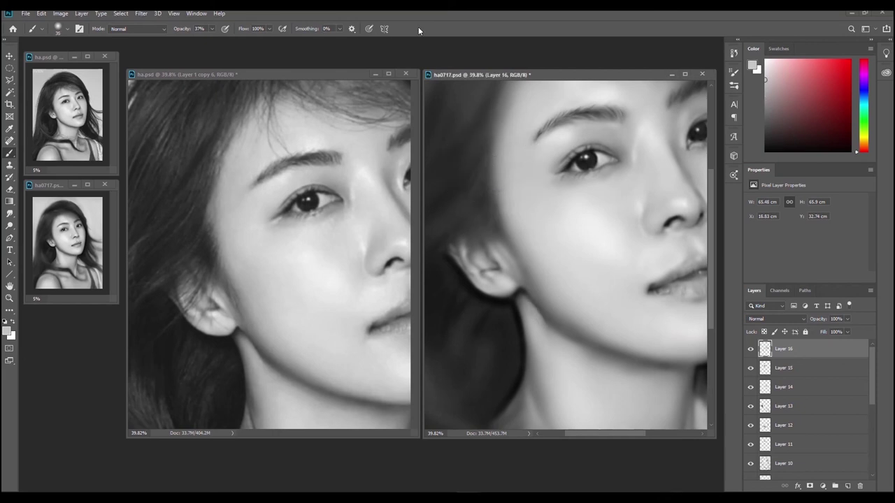